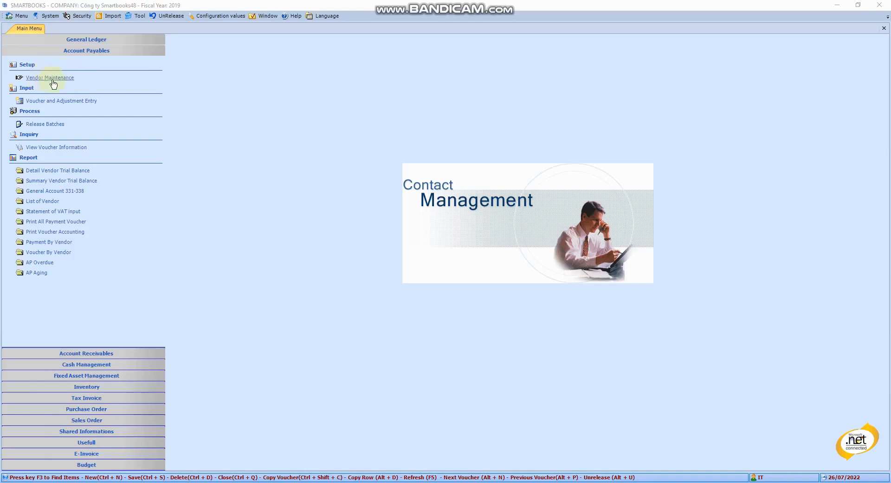
Step: Start a vendor record in Vendor Maintenance with vendor ID NC0001 and vendor name Company ABC
click(52, 80)
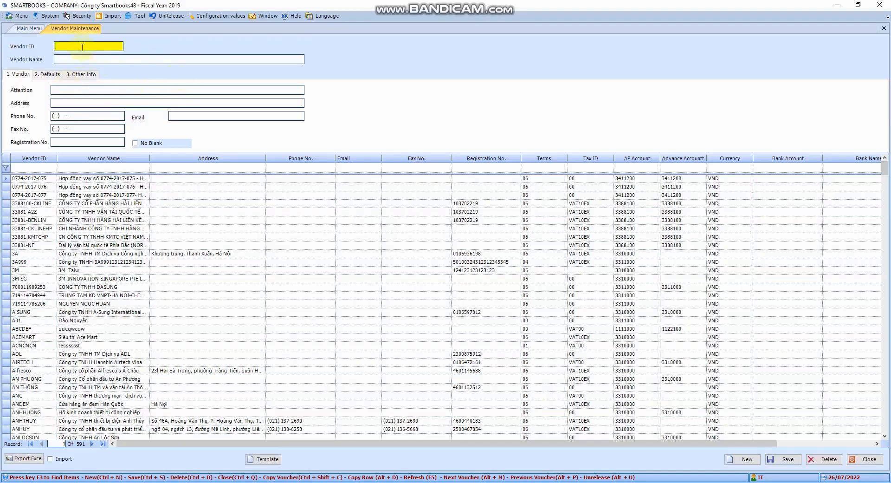
click(81, 47)
key(Tab)
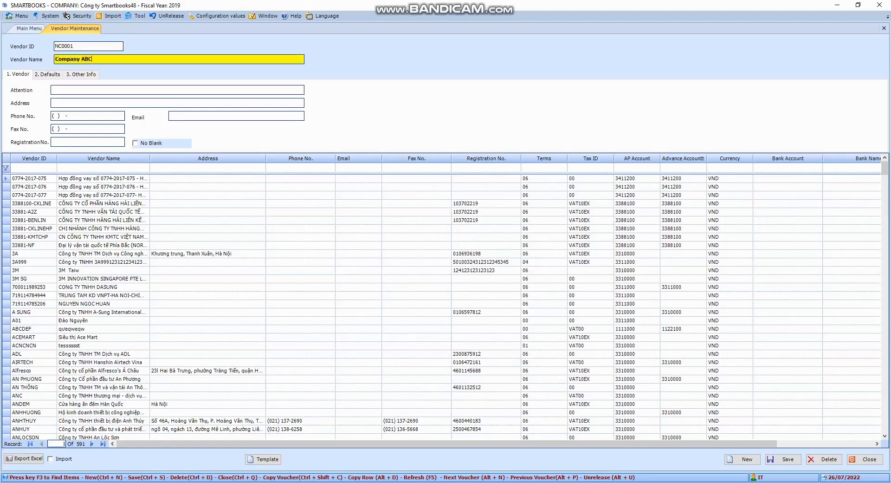
Step: Examine the vendor's contact fields, from attention and address to phone, fax, registration number and email
click(56, 89)
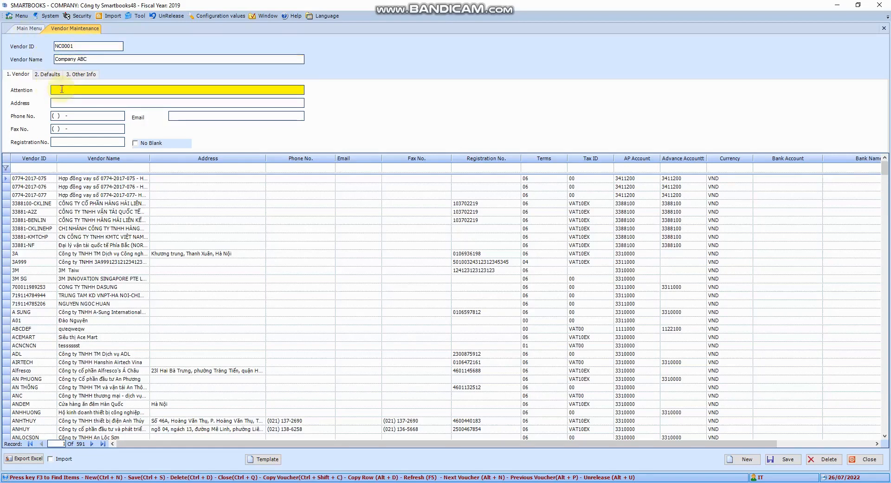
click(46, 75)
click(77, 74)
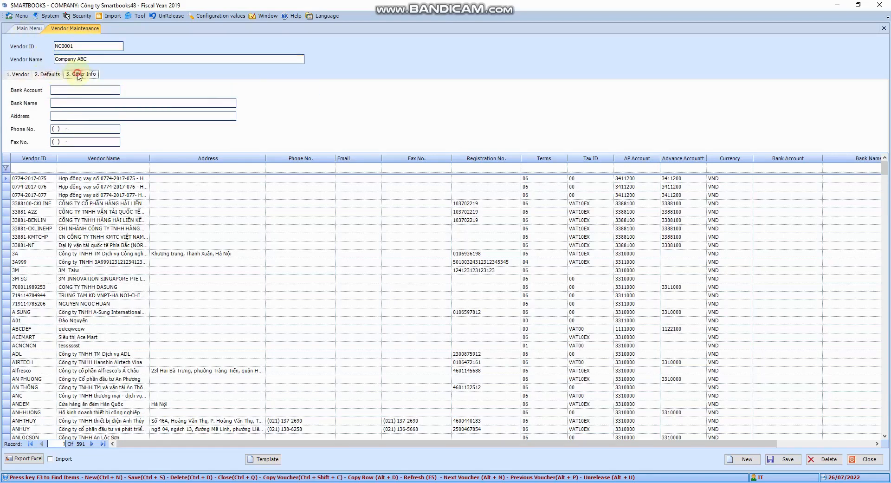
click(19, 75)
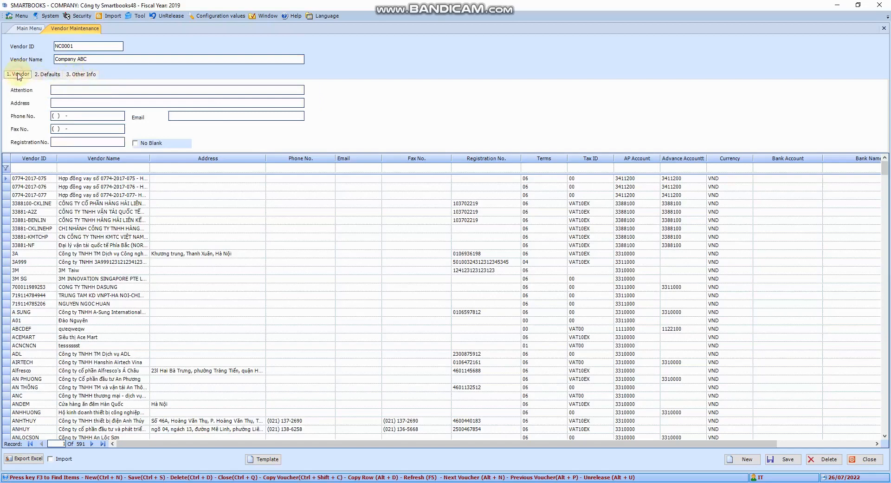
click(71, 90)
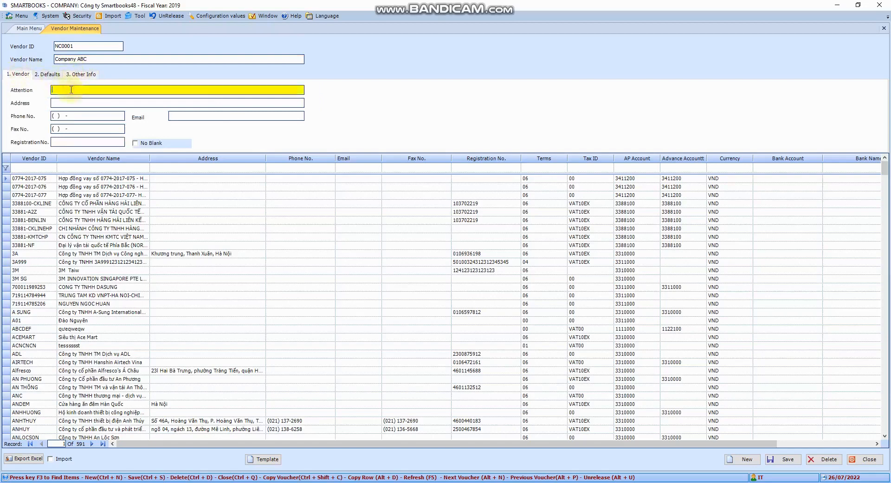
click(70, 102)
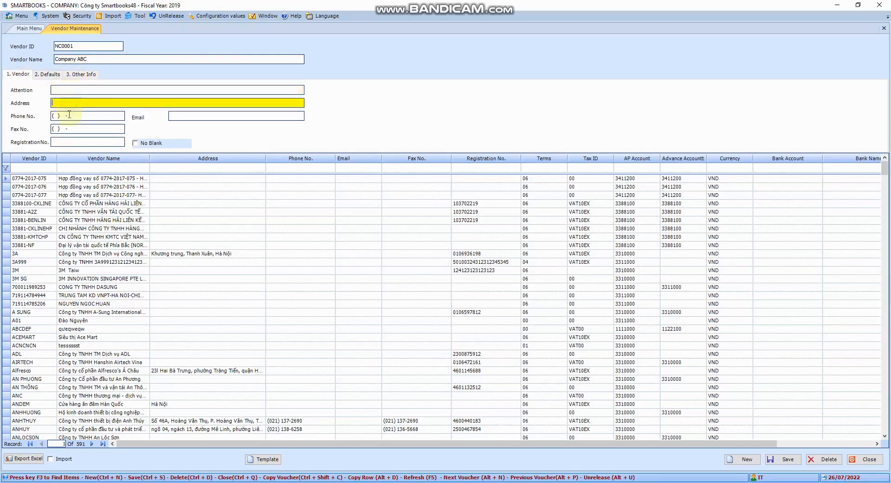
click(69, 116)
click(78, 128)
click(77, 141)
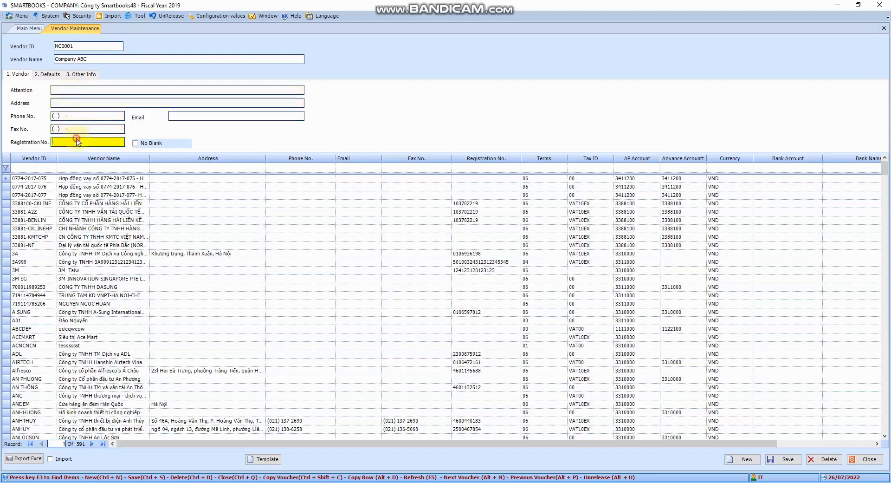
click(205, 115)
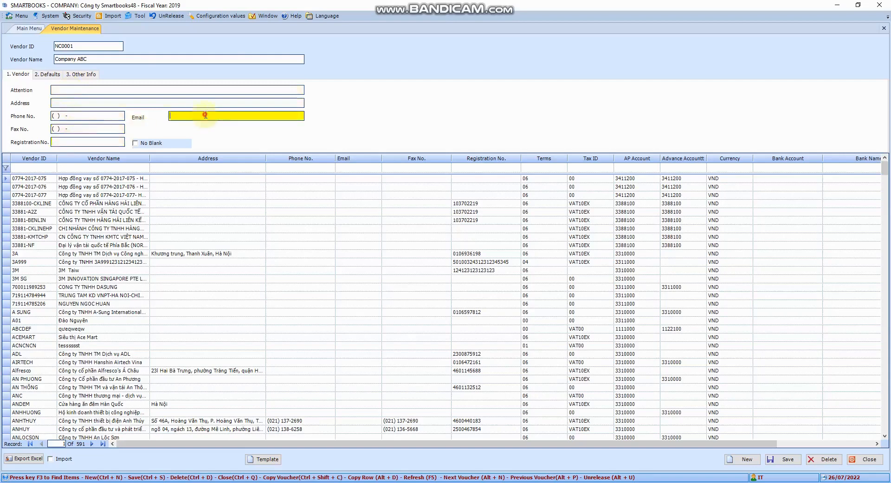
Step: Set the vendor's default payment terms to 04 and the tax ID to VAT10EX
click(58, 75)
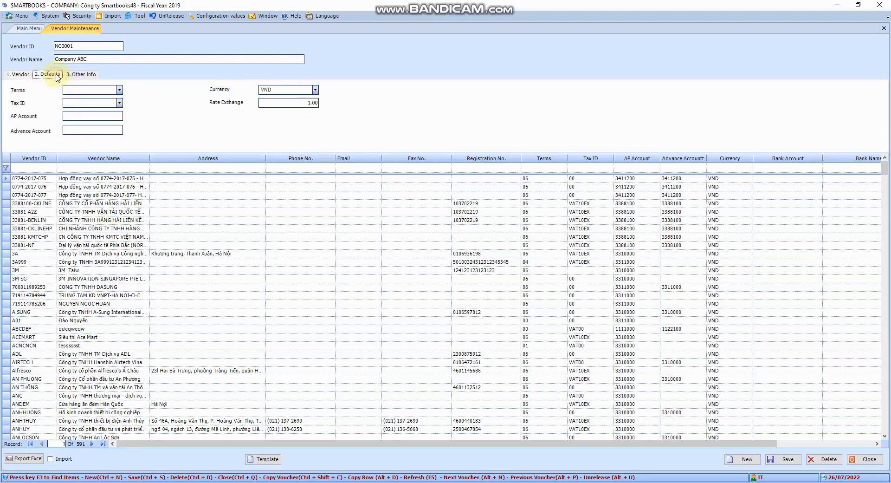
click(119, 90)
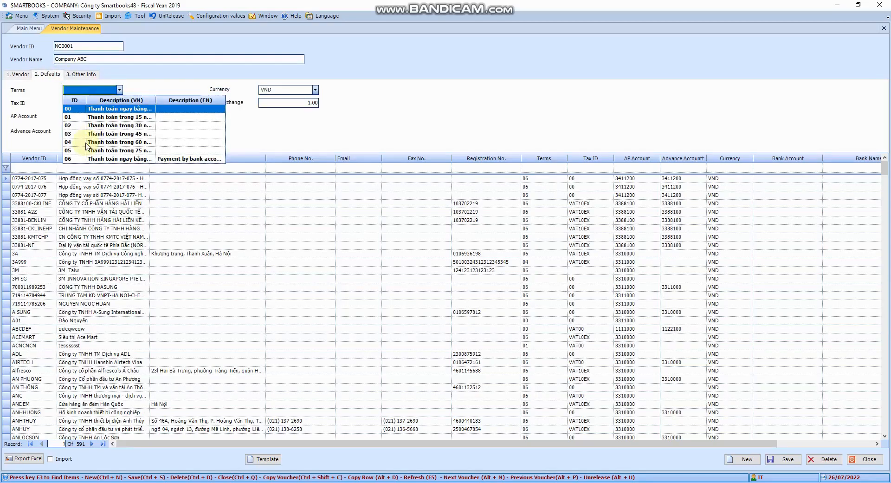
click(86, 142)
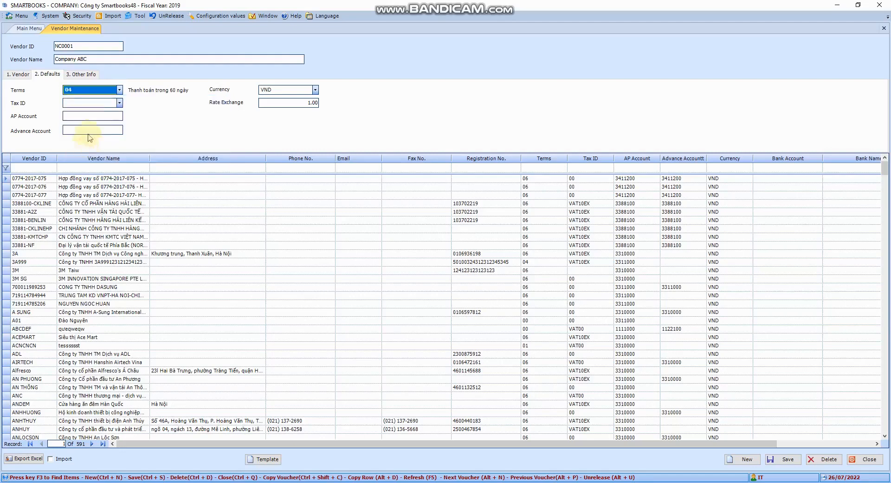
click(119, 103)
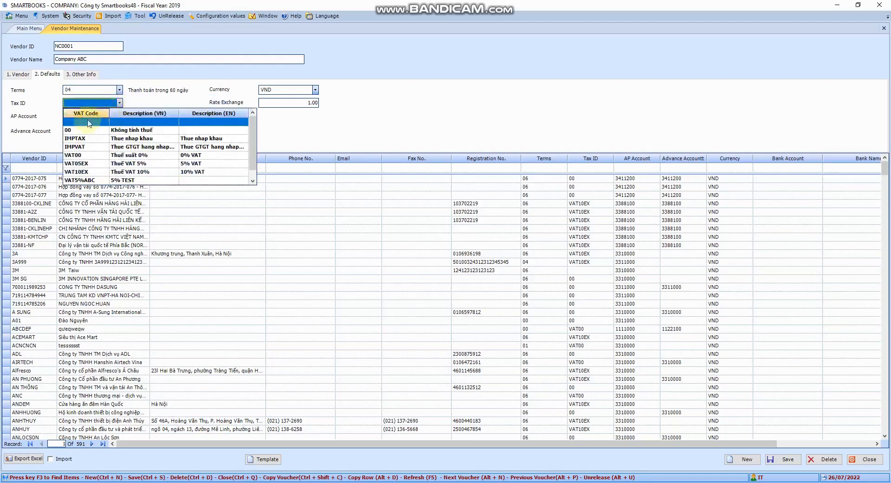
click(87, 172)
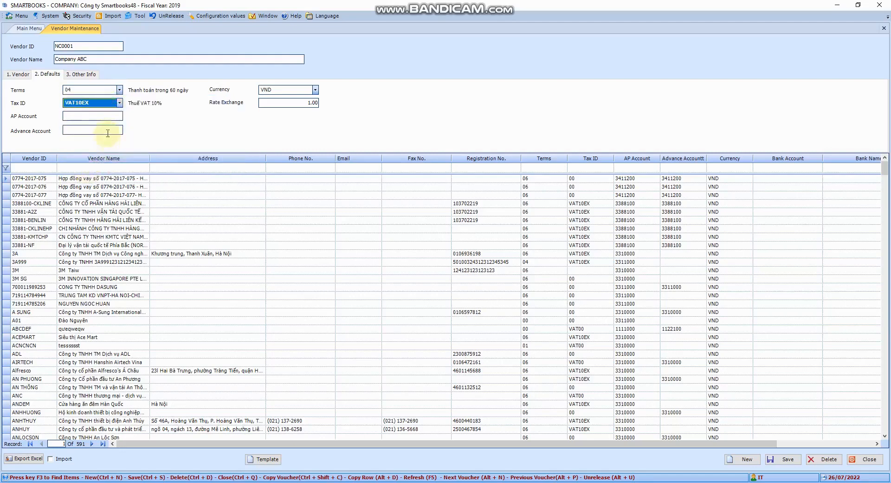
Step: Set the vendor's default currency to USD with an exchange rate of 23,000
click(315, 91)
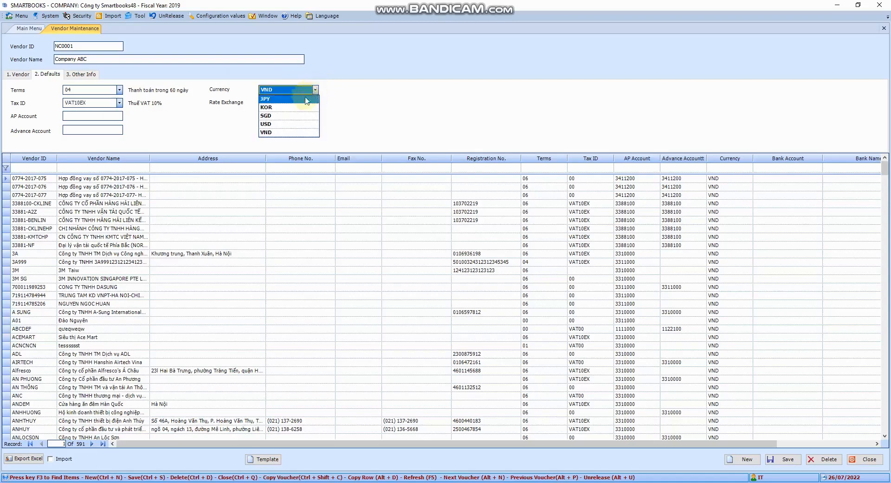
click(274, 122)
key(Tab)
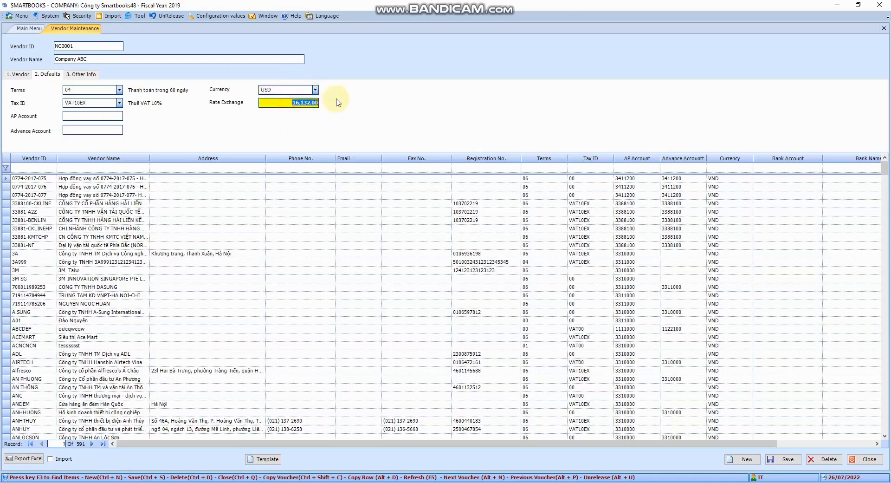
key(BackSpace)
Step: Look up accounts starting with 331 and assign 3310000 as the vendor's AP account
click(106, 120)
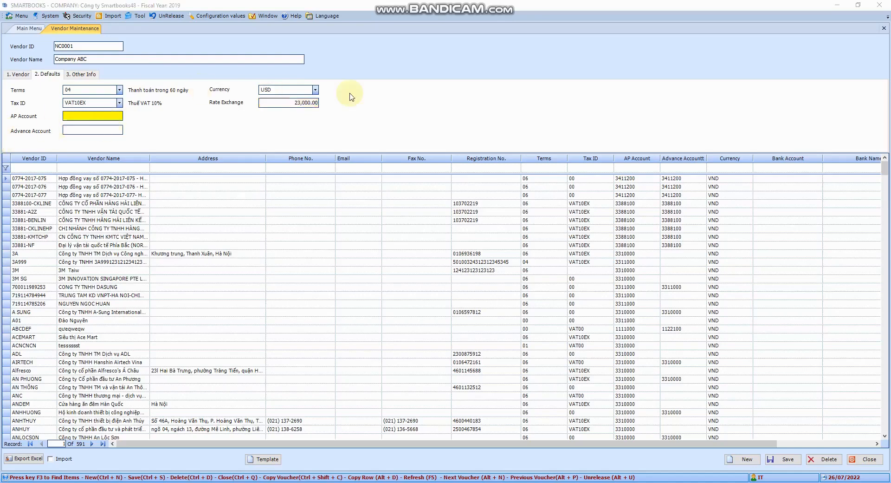
key(F3)
text(331)
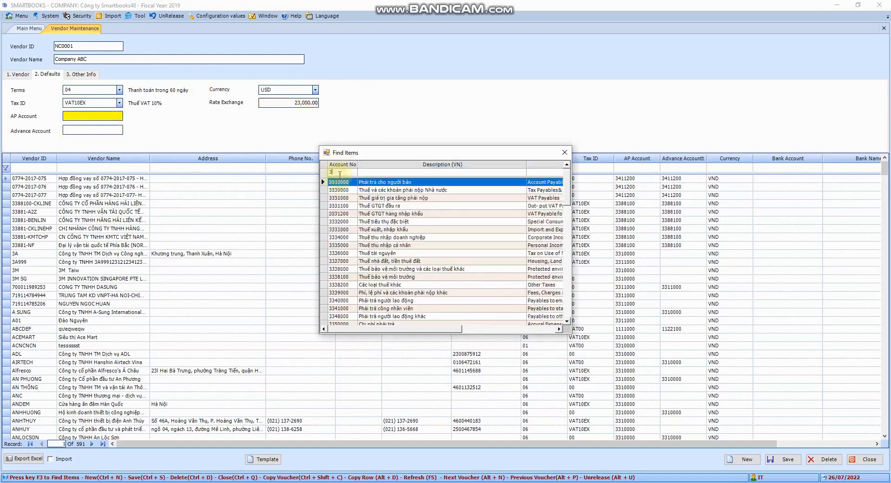
double_click(344, 184)
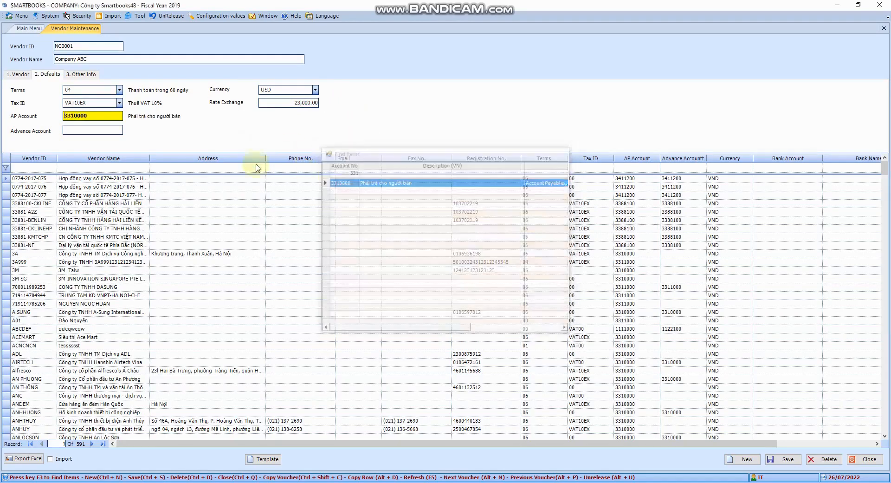
Step: Look up accounts starting with 331 and assign 3310000 as the vendor's advance account
click(104, 133)
key(F3)
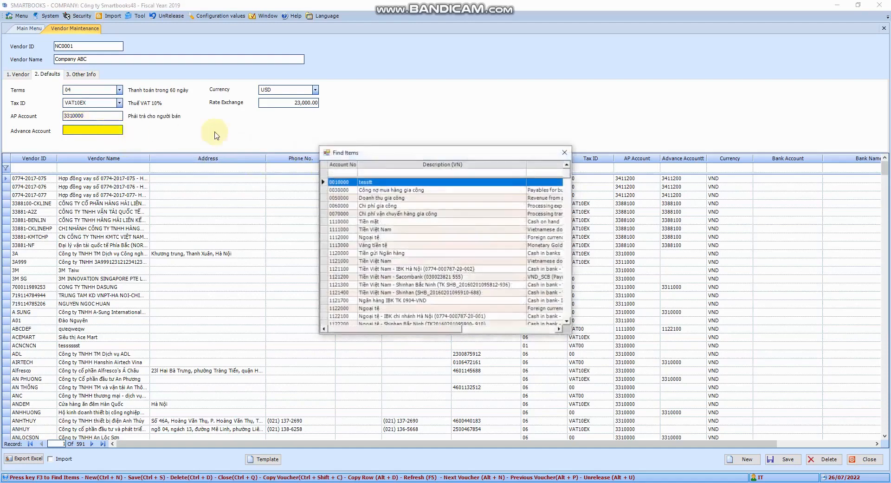
text(331)
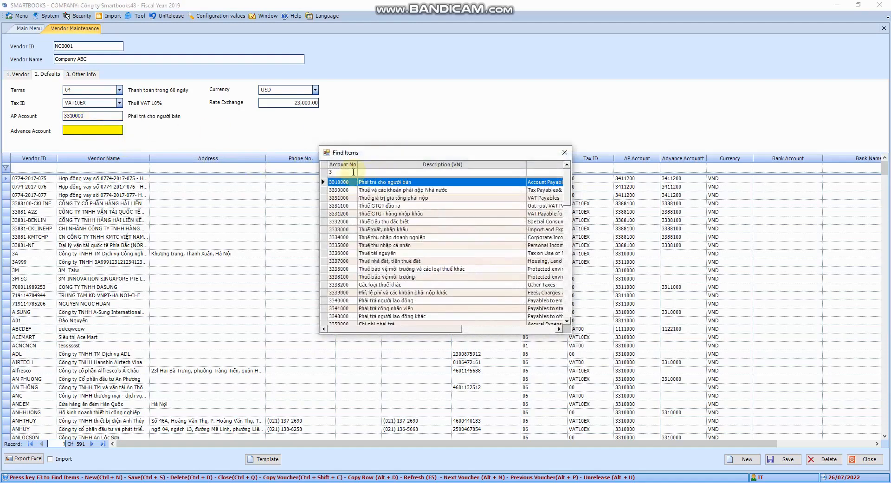
click(342, 184)
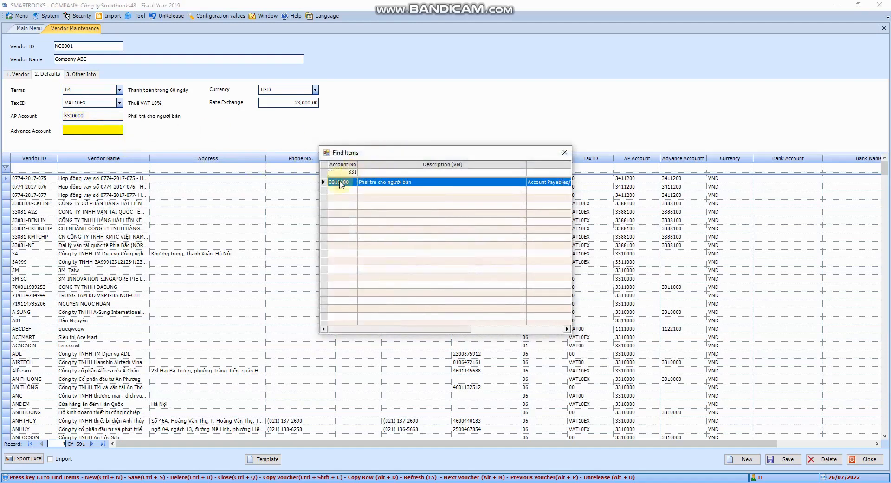
double_click(348, 184)
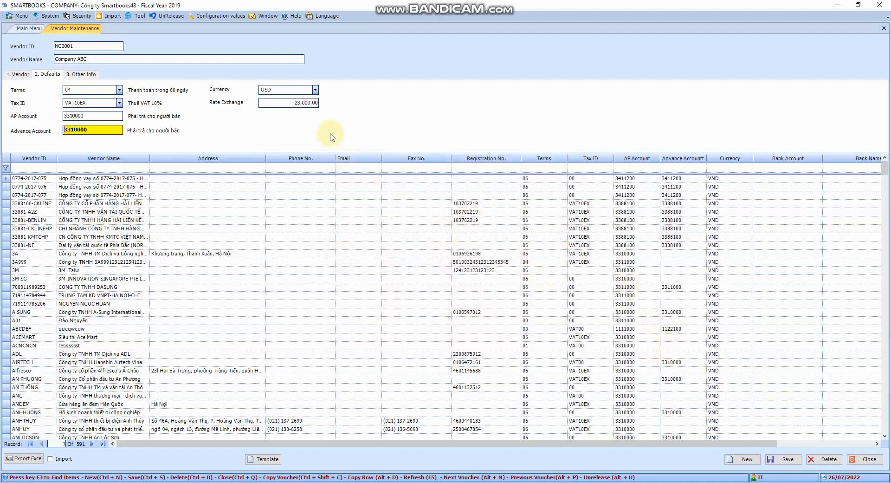
Step: Go through the vendor's bank detail fields, leaving them blank, and save the new vendor record
click(75, 74)
click(70, 88)
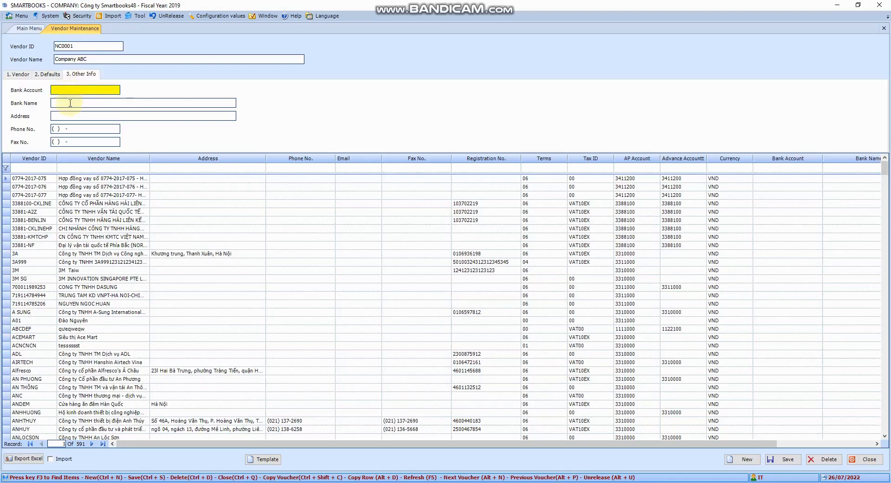
click(70, 103)
click(73, 116)
click(70, 129)
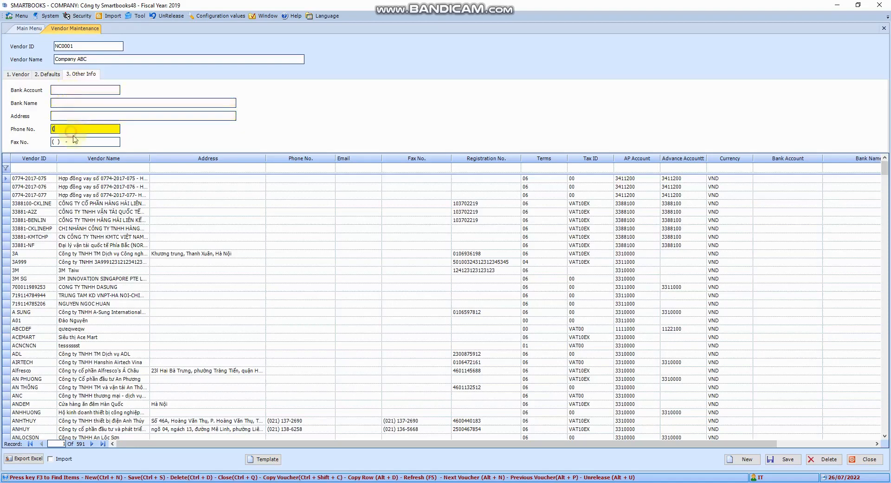
click(78, 143)
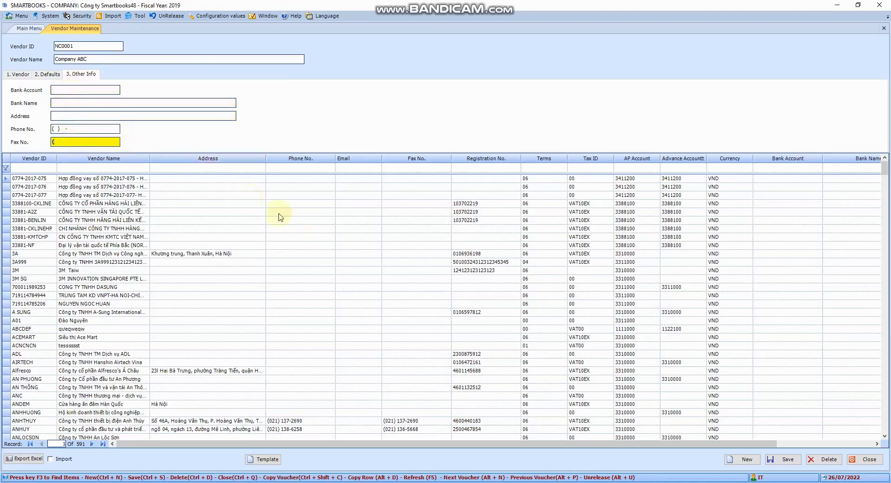
click(795, 459)
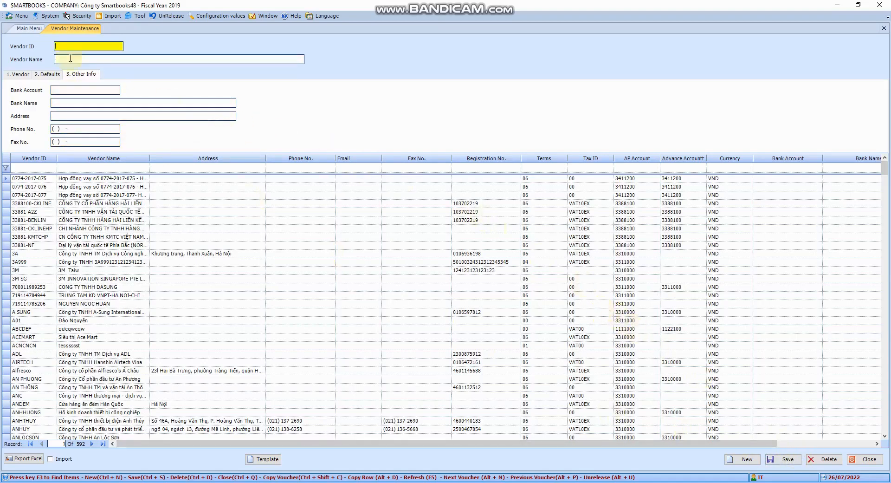
Step: Filter the vendor list by vendor ID NC0001 and load the matching Company ABC record
click(35, 167)
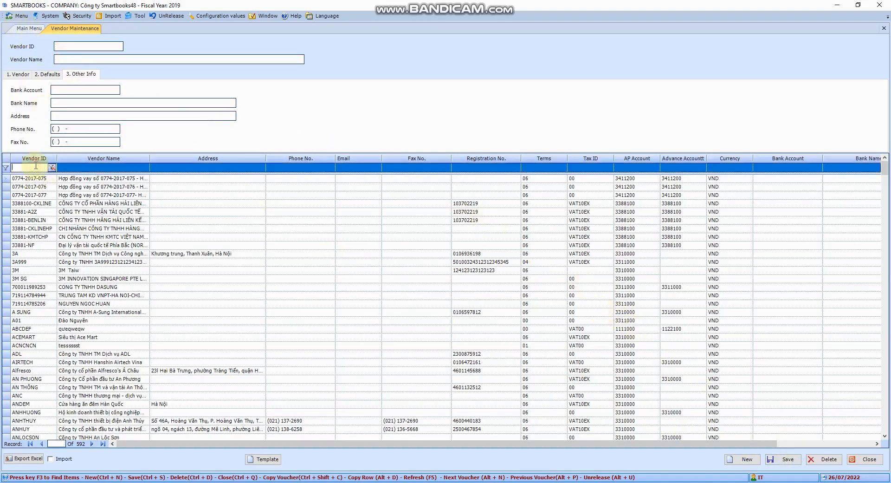
text(NC0001)
key(Tab)
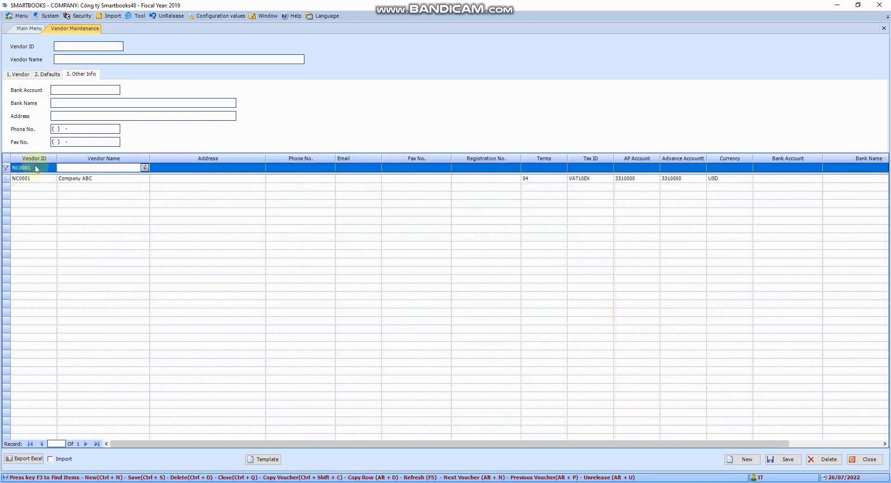
click(29, 179)
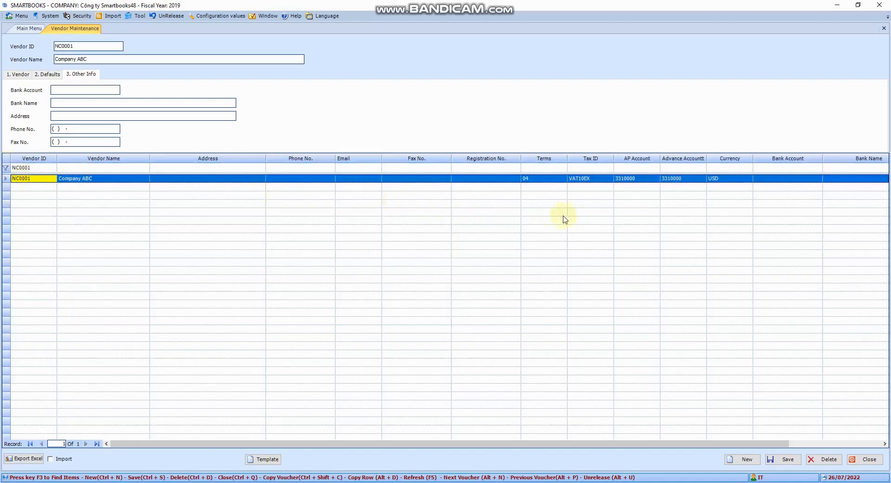
Step: Review the saved Company ABC record's contact fields, default settings and bank information
click(18, 75)
click(40, 75)
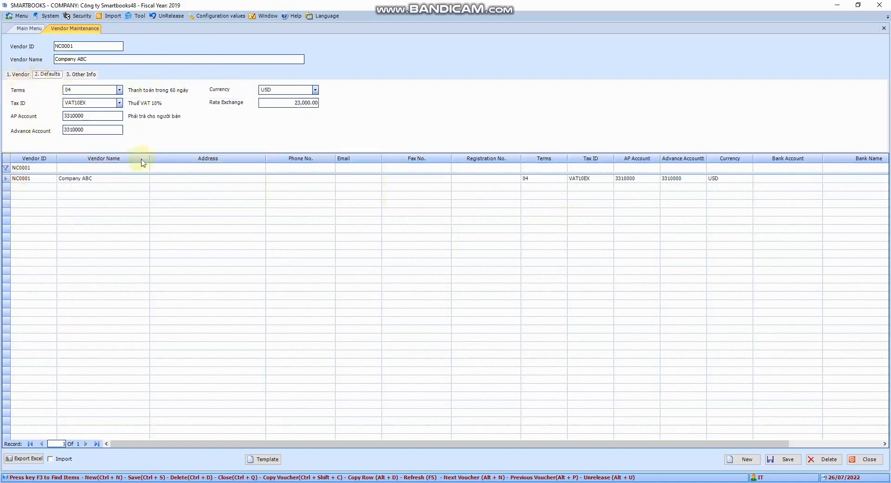
click(19, 75)
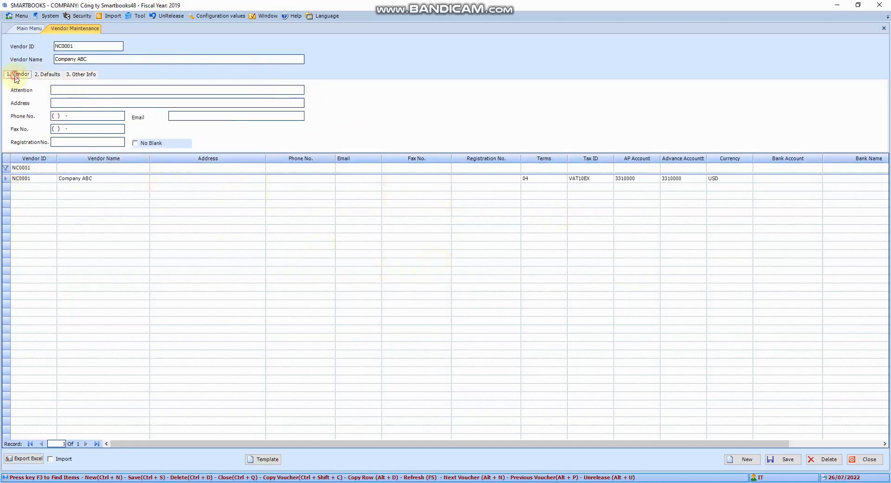
click(77, 90)
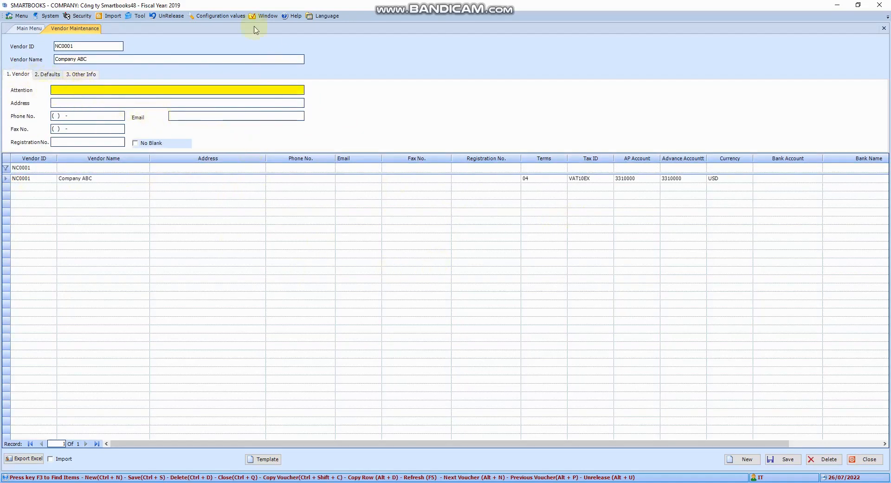
click(56, 74)
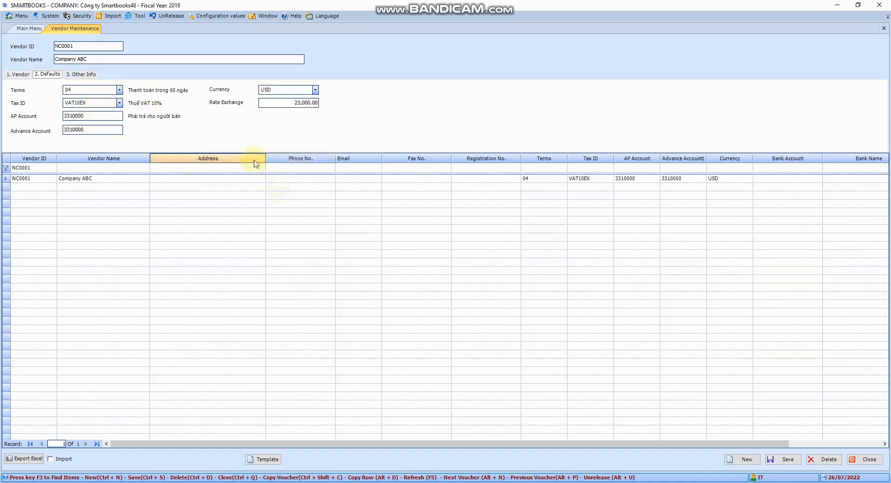
click(83, 74)
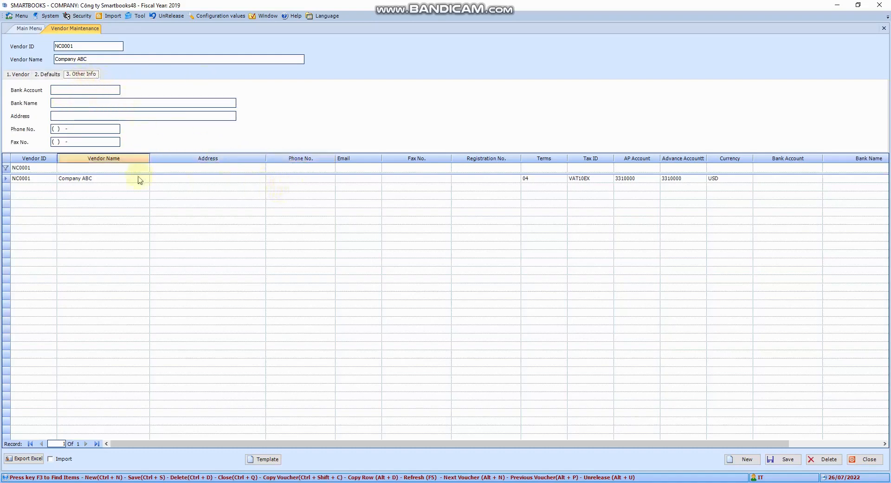
Step: Check the vendor's default settings once more, close Vendor Maintenance and open Voucher and Adjustment Entry in Account Payables
click(46, 74)
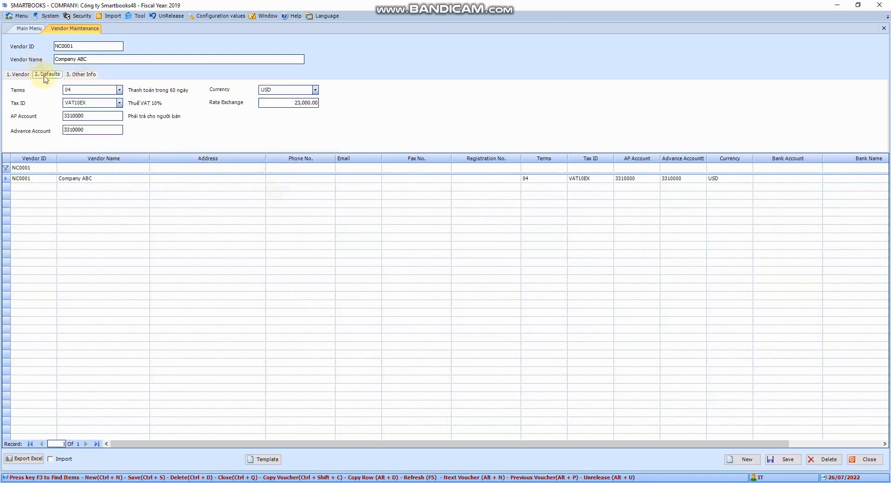
click(884, 28)
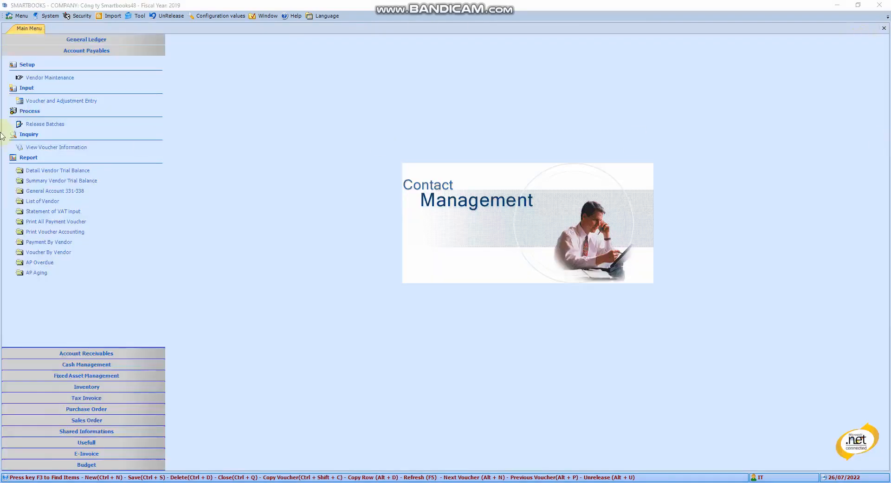
click(70, 103)
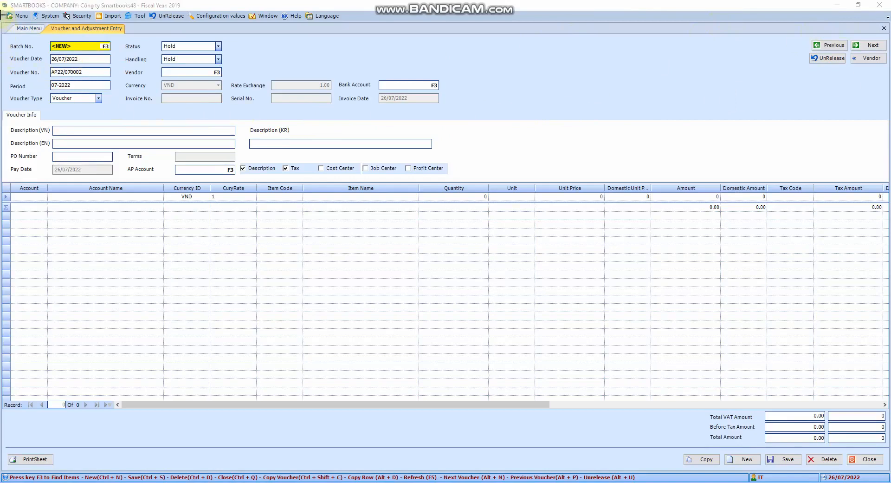
mouse_move(4, 15)
mouse_down()
mouse_move(573, 149)
mouse_move(886, 177)
mouse_up()
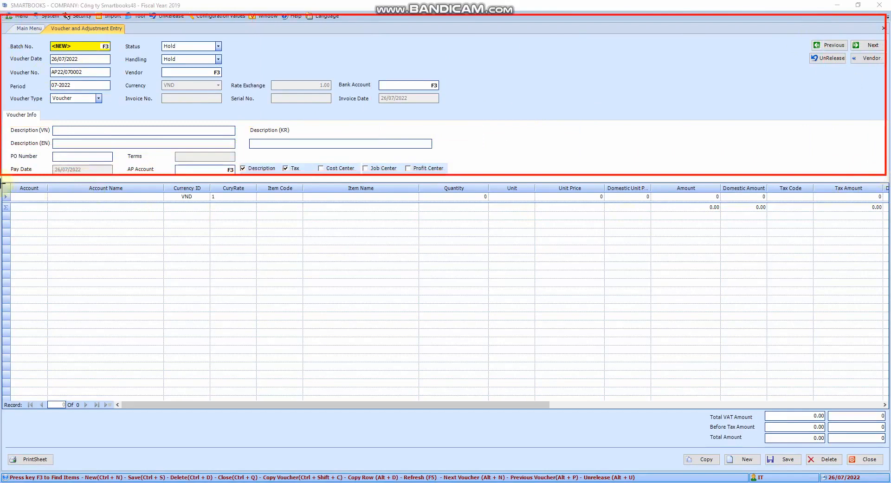
mouse_move(2, 182)
mouse_down()
mouse_move(329, 268)
mouse_move(887, 279)
mouse_up()
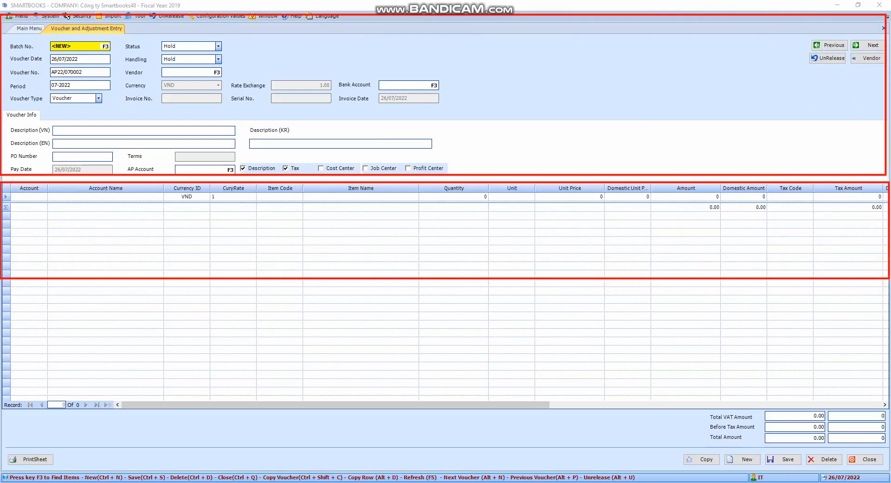
mouse_move(1, 2)
mouse_down()
mouse_move(416, 247)
mouse_move(890, 318)
mouse_up()
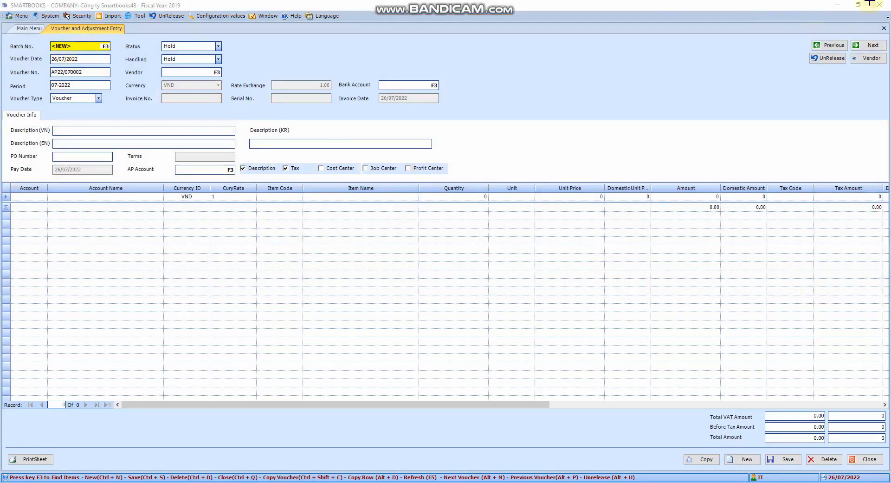
Step: Find existing batch 007785, load its voucher and copy it into a new one
click(95, 48)
key(F3)
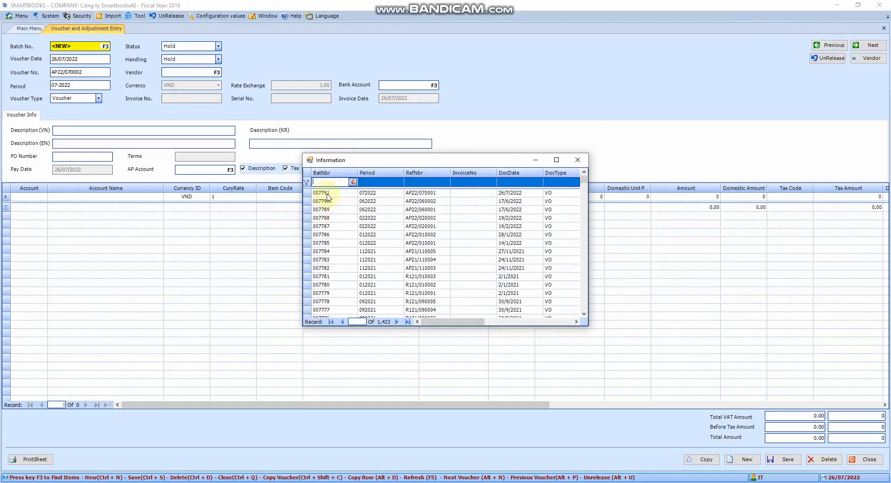
double_click(333, 242)
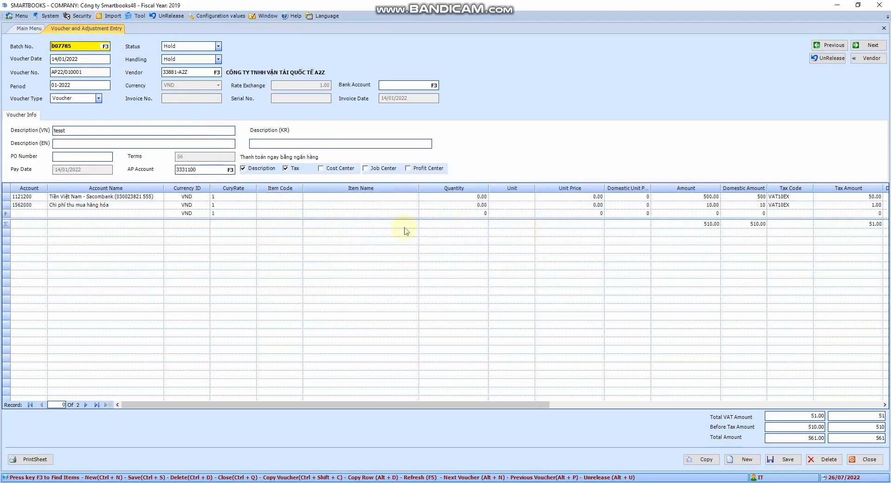
click(706, 460)
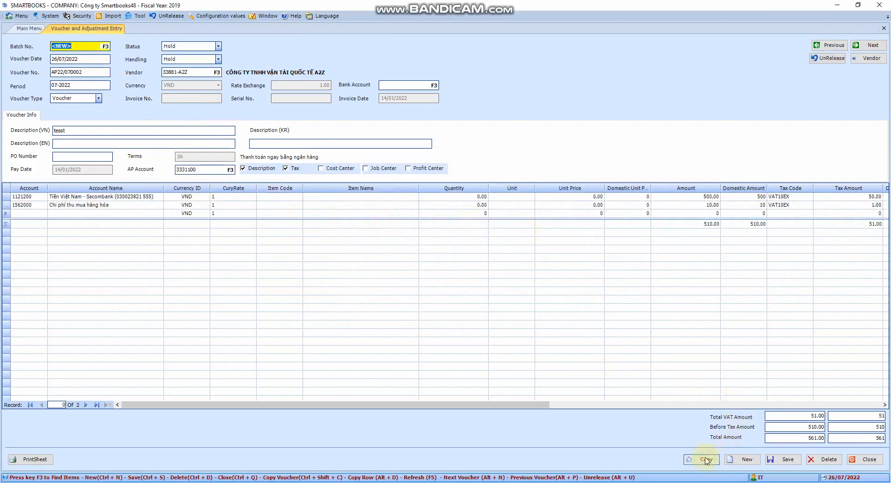
Step: Set the copied voucher's date to 19/11/2021 and its voucher number to AP21/110002
click(92, 62)
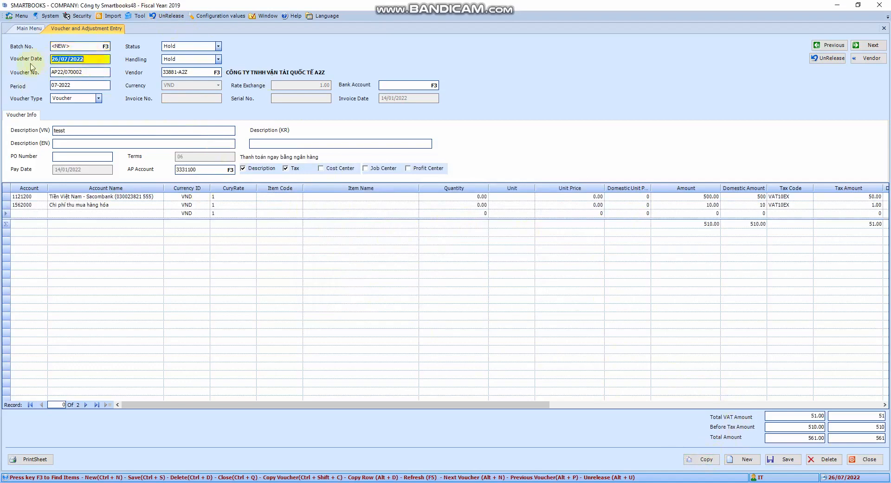
text(19112021)
key(Tab)
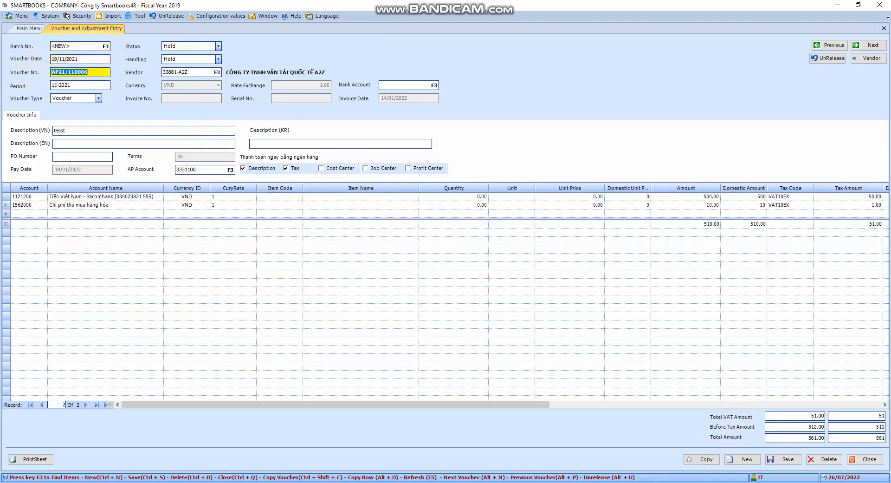
click(106, 74)
click(81, 86)
click(99, 73)
drag(102, 73, 41, 80)
click(66, 74)
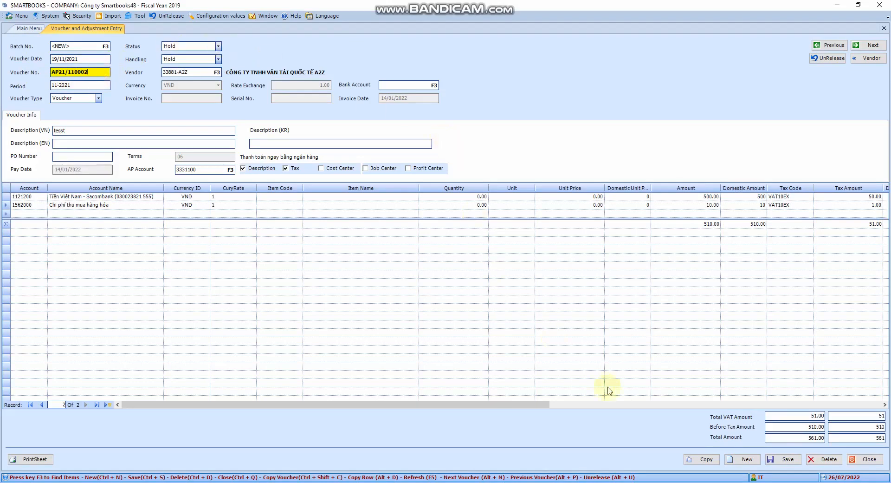
Step: Start a blank new voucher and assign vendor NC001, ABC Company, by filtering the vendor lookup on its ID
click(742, 459)
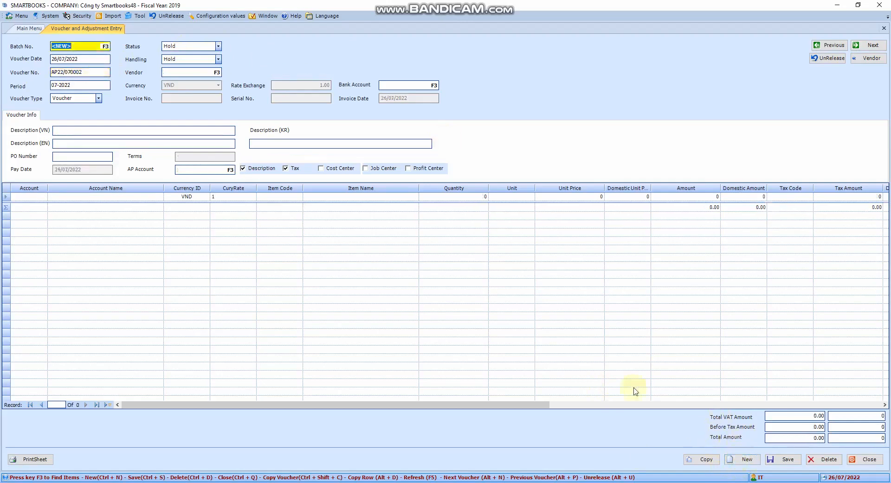
click(186, 72)
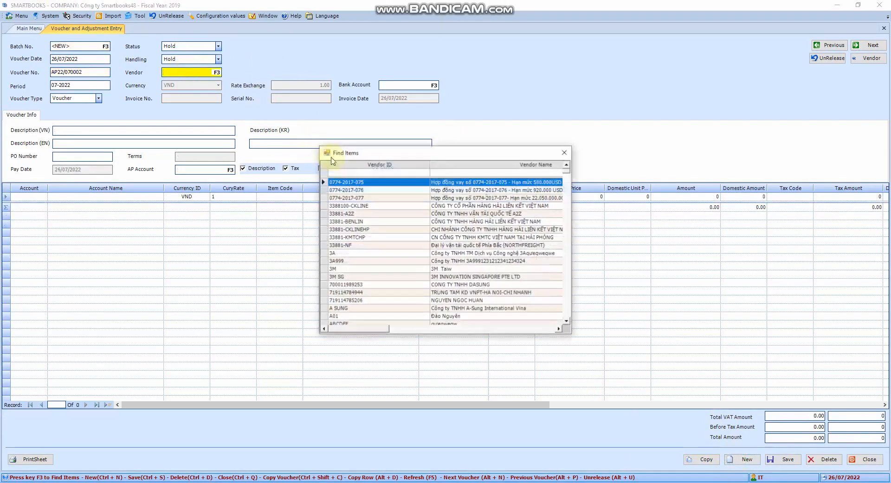
key(F3)
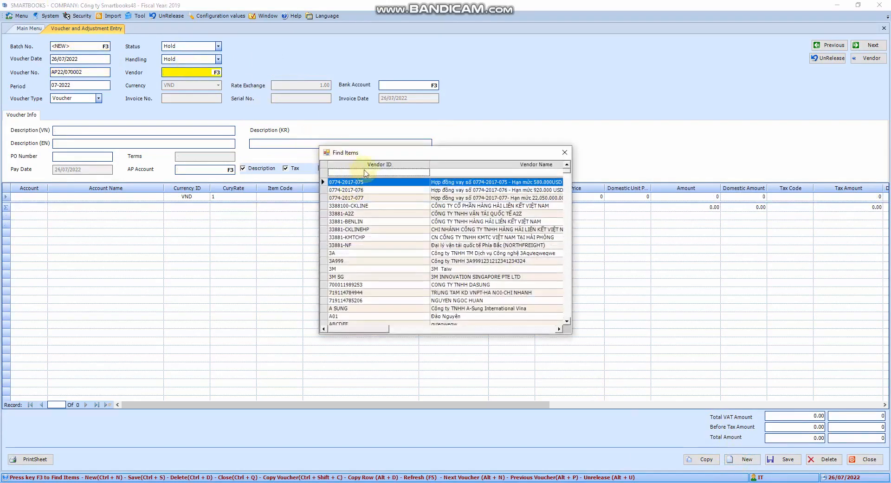
click(368, 171)
text(NC001)
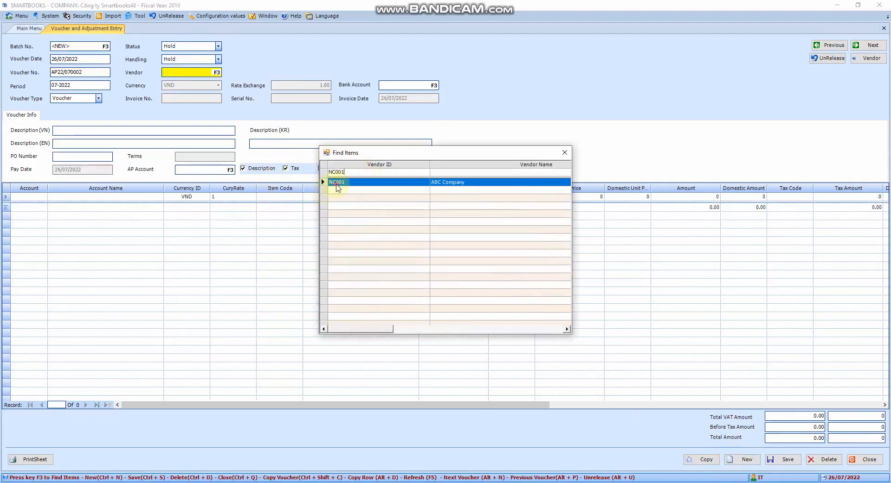
double_click(337, 187)
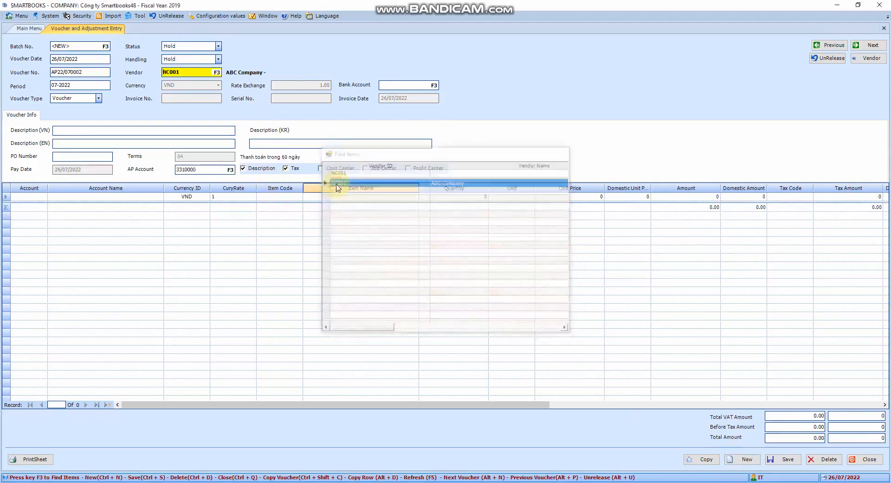
Step: Look up accounts starting with 333 and set the voucher's AP account to 3331100
click(207, 170)
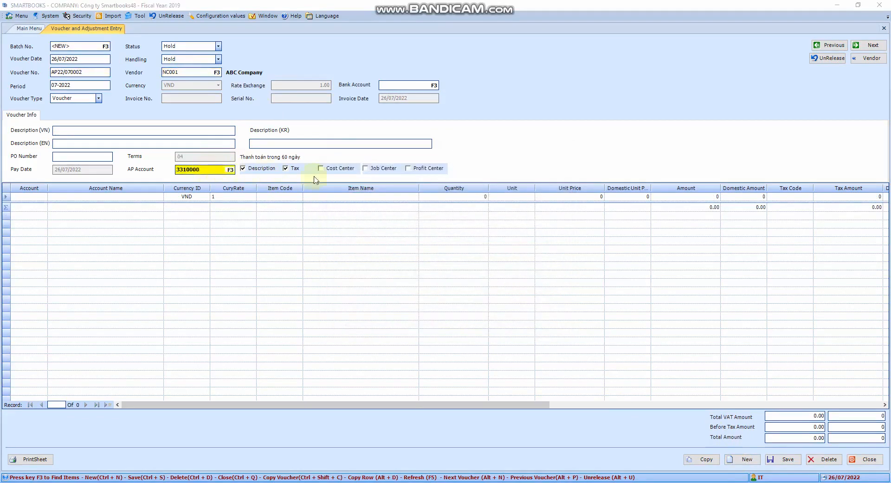
key(F3)
text(331)
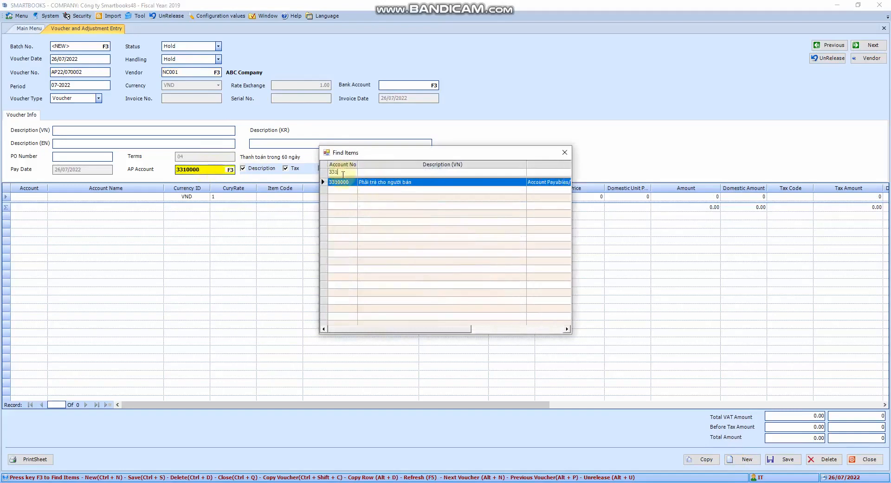
key(BackSpace)
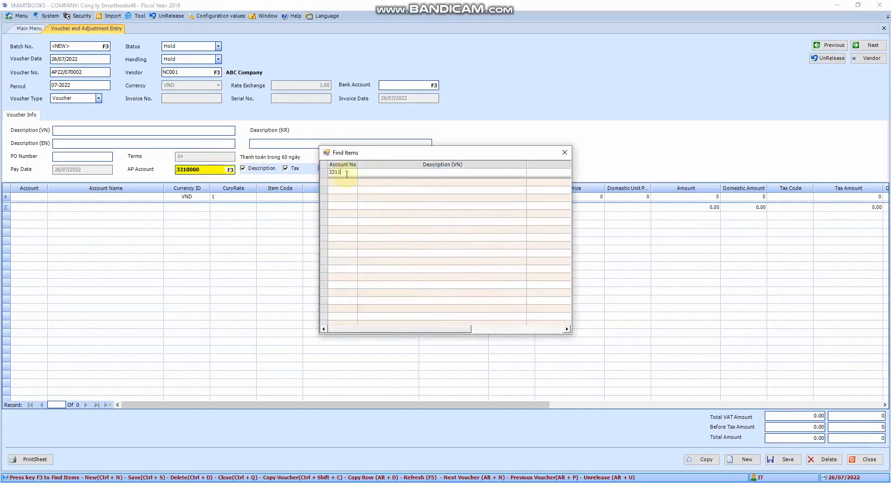
text(3)
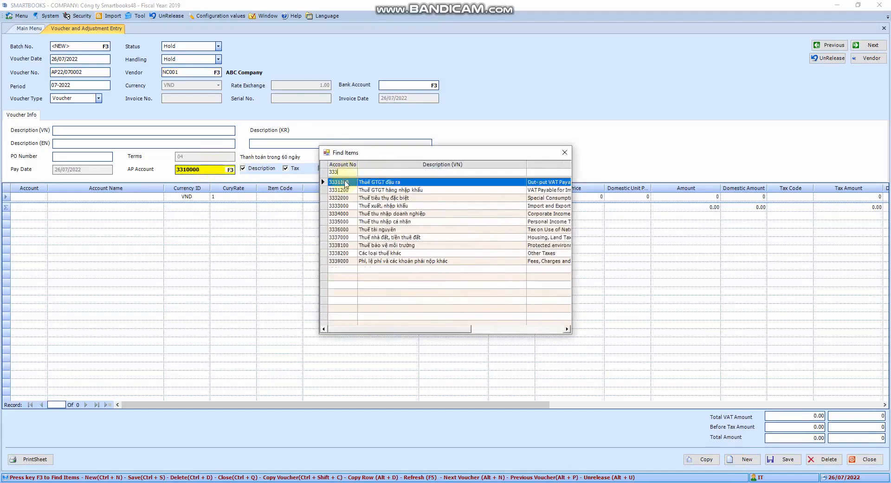
double_click(346, 183)
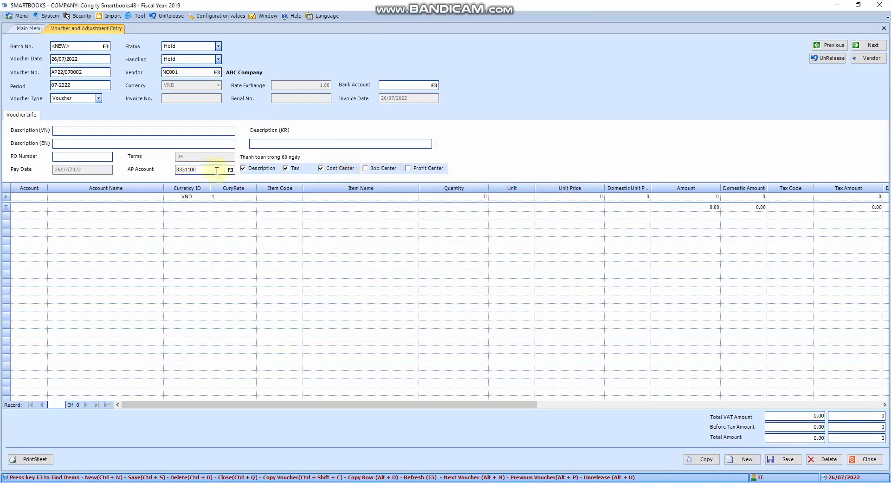
Step: Look up accounts starting with 33 and set the voucher's AP account to 3310000
key(F3)
click(344, 173)
text(33)
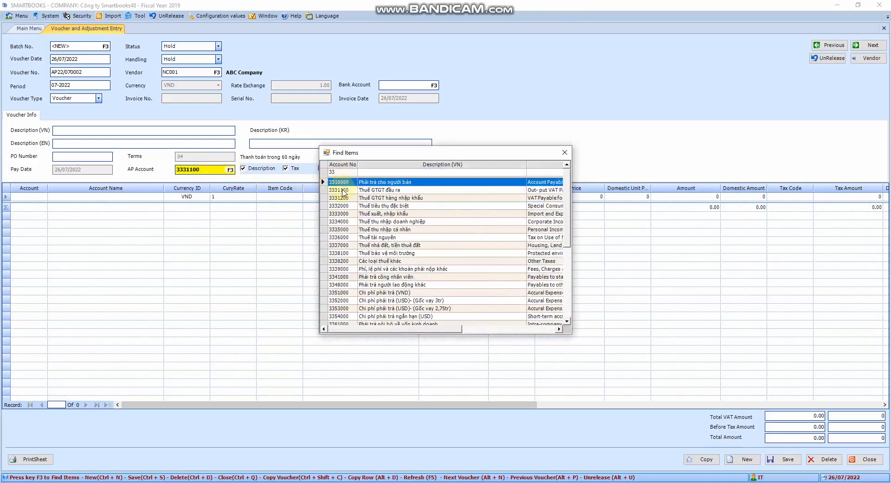
double_click(345, 182)
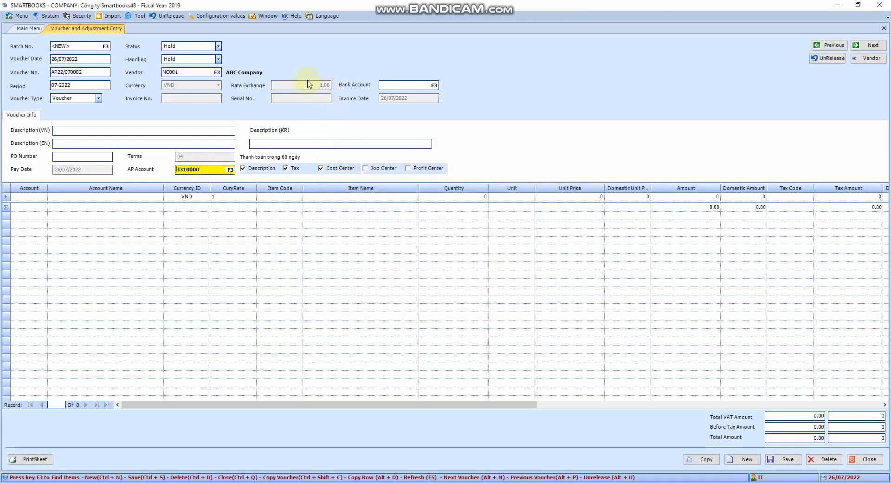
Step: Look through the account list for the voucher's bank account, leave that field blank and check the vendor and period fields
click(405, 86)
key(F3)
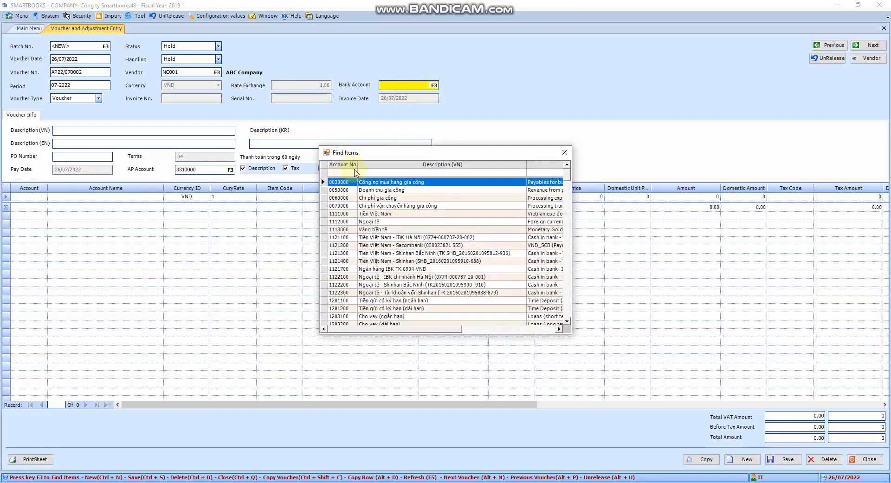
click(564, 152)
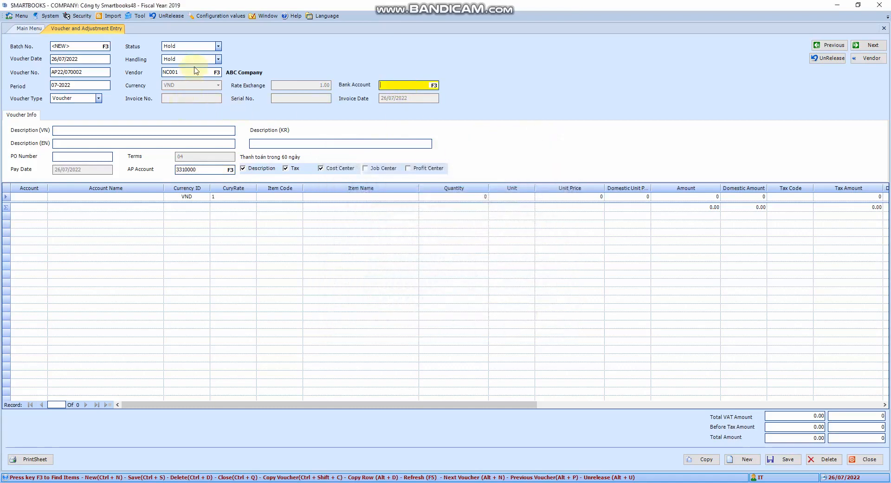
text(3)
click(201, 73)
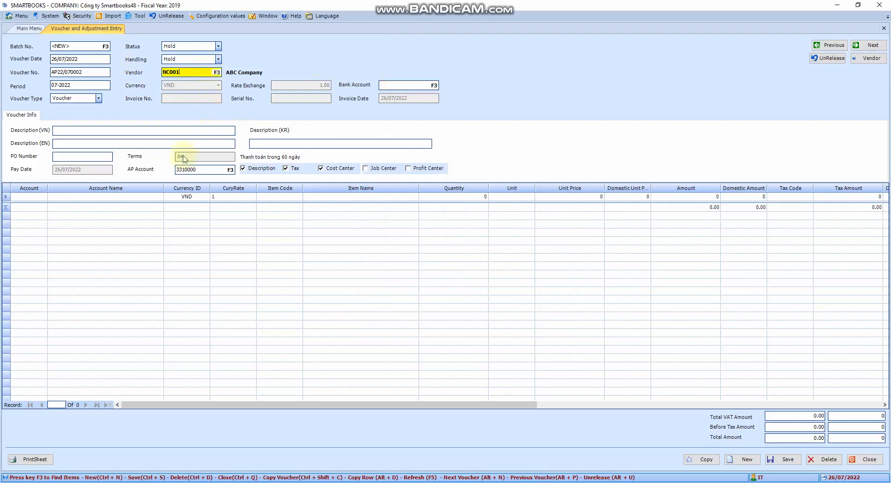
key(Tab)
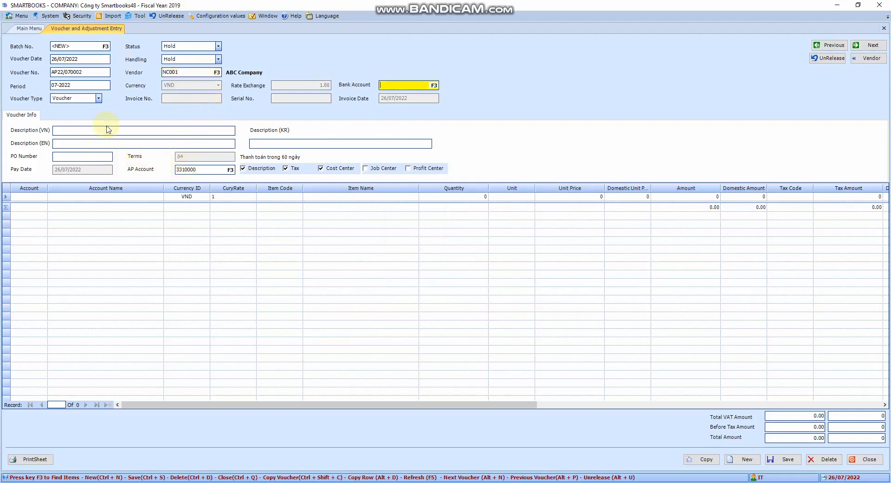
key(Tab)
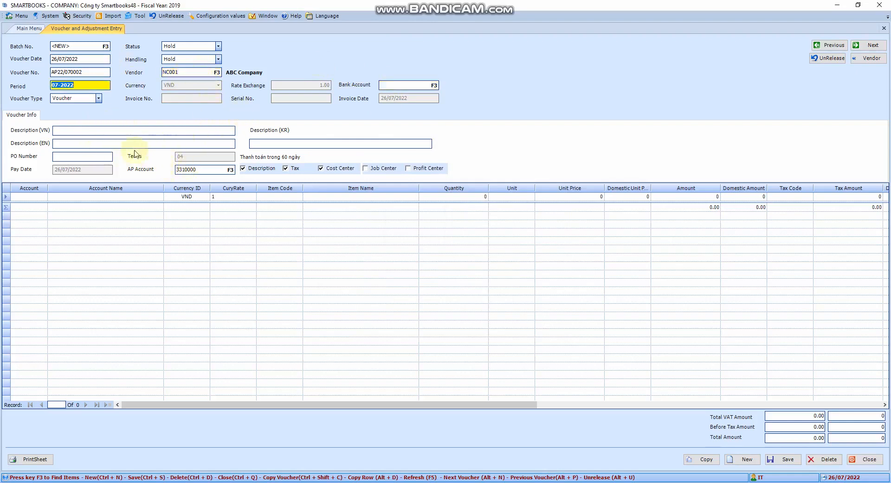
Step: Enter "Mua hang" as the voucher's Vietnamese description and leave the English description blank
click(86, 132)
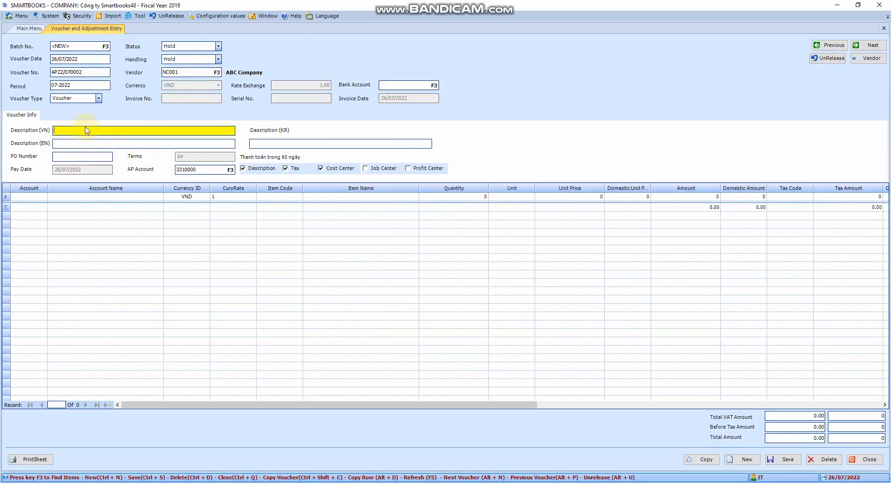
text(Mua hang)
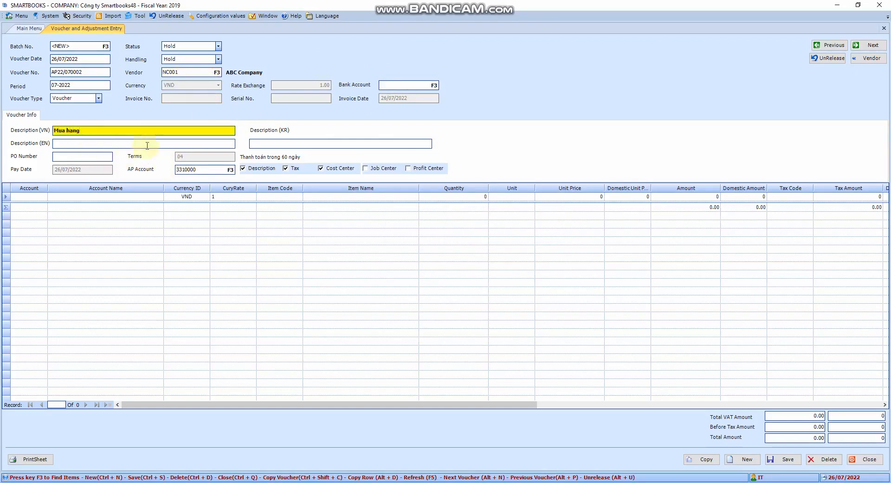
click(100, 145)
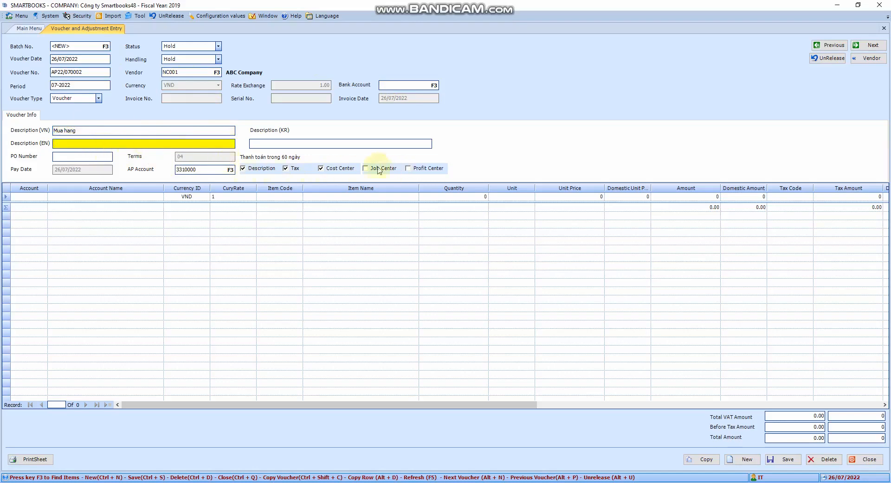
key(Tab)
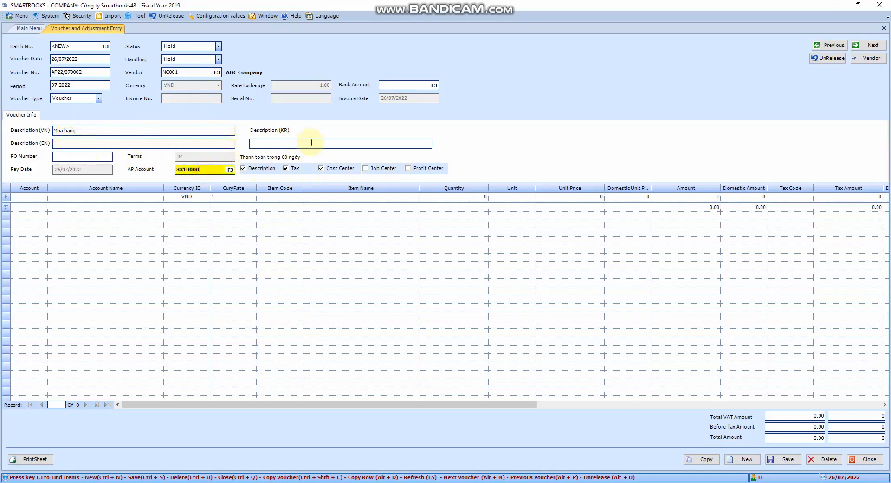
Step: Look up accounts starting with 642 and set the first detail line's account to 6423000
click(37, 196)
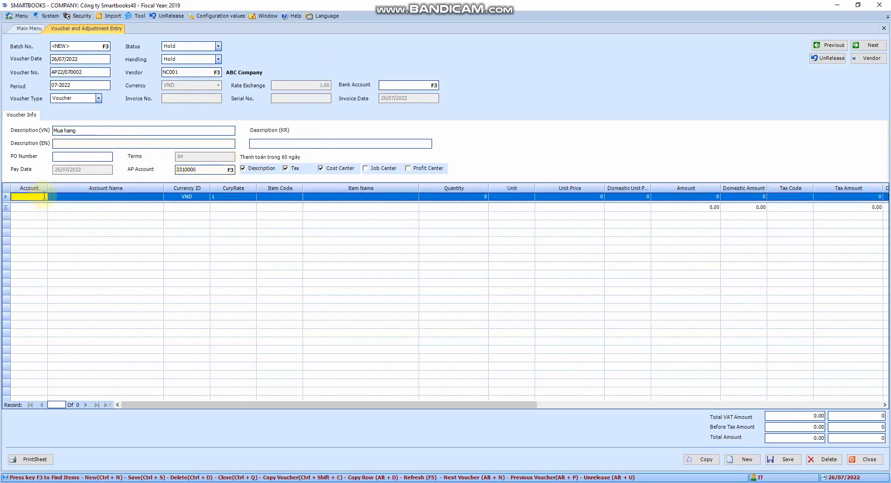
key(F3)
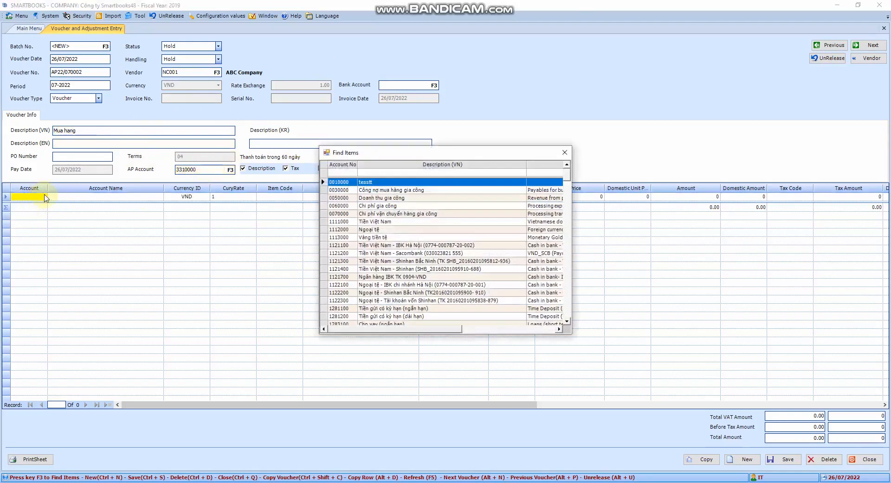
click(344, 172)
text(642)
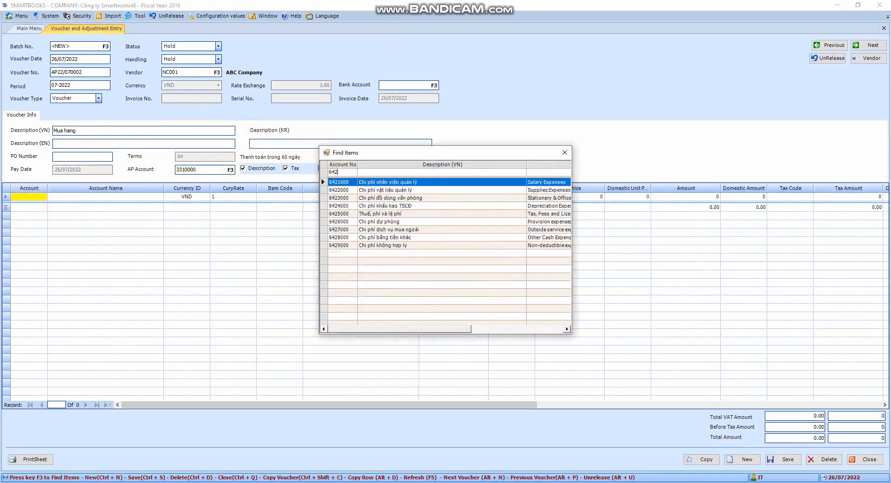
double_click(404, 197)
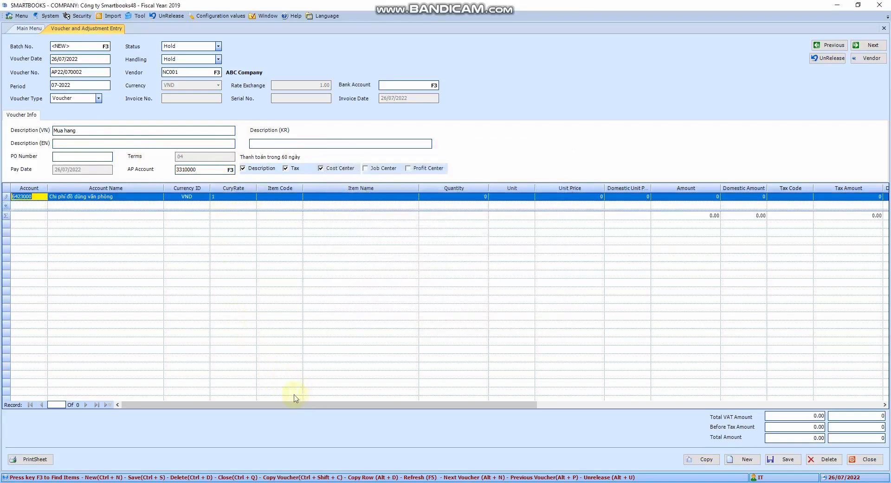
Step: Set the detail line's quantity to 40 and its unit price to 40,000, keeping the VND currency and rate of 1
drag(284, 405, 312, 404)
click(131, 197)
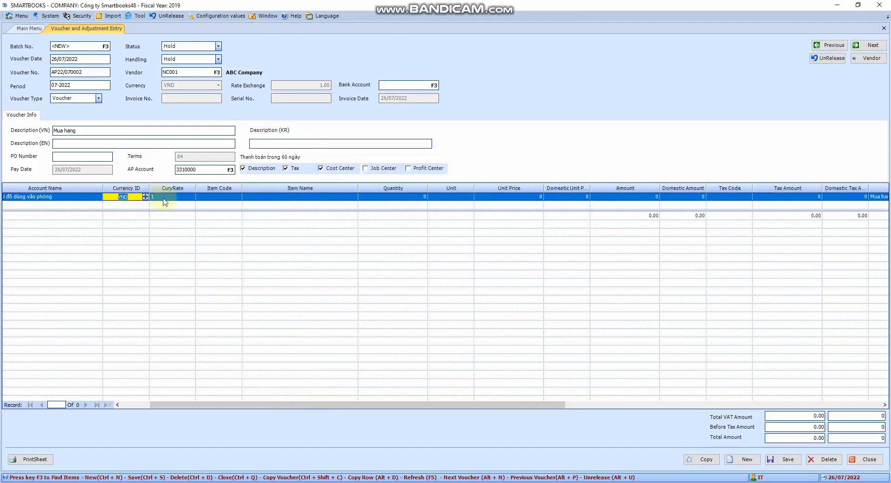
click(178, 197)
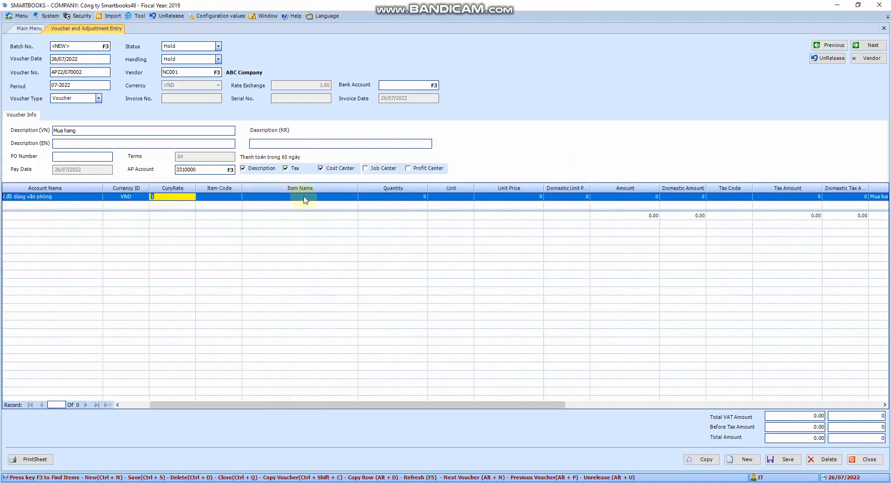
click(403, 197)
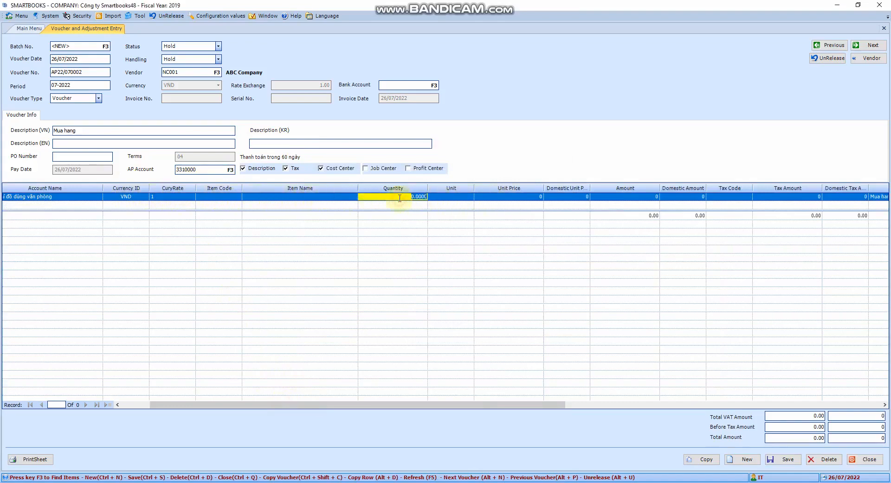
text(40)
key(Tab)
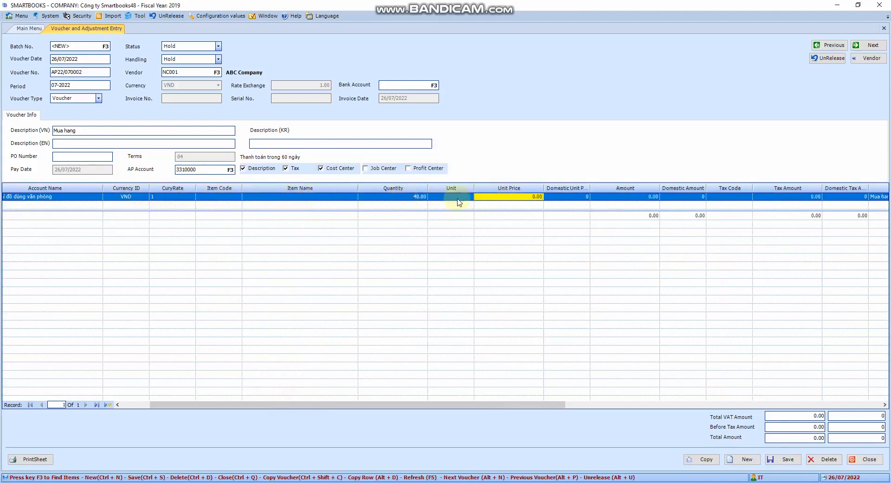
text(40,000)
key(Tab)
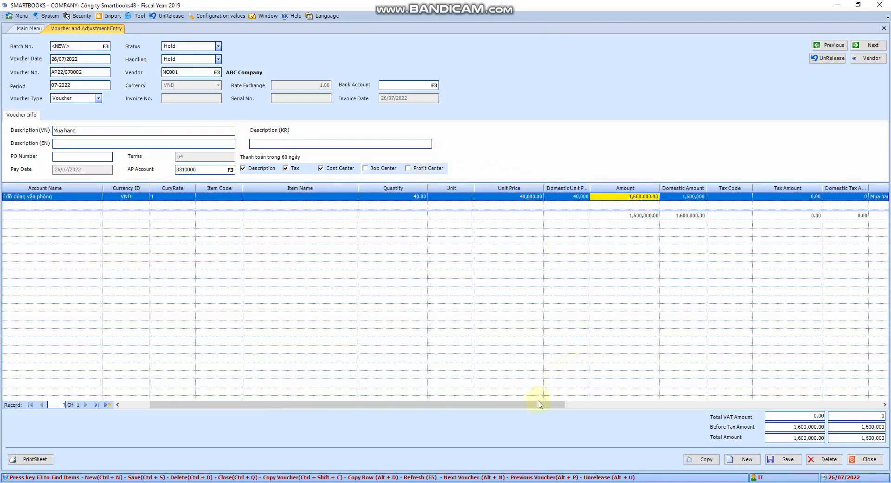
Step: Look up the tax codes and assign VAT10EX to the detail line
click(735, 197)
key(F3)
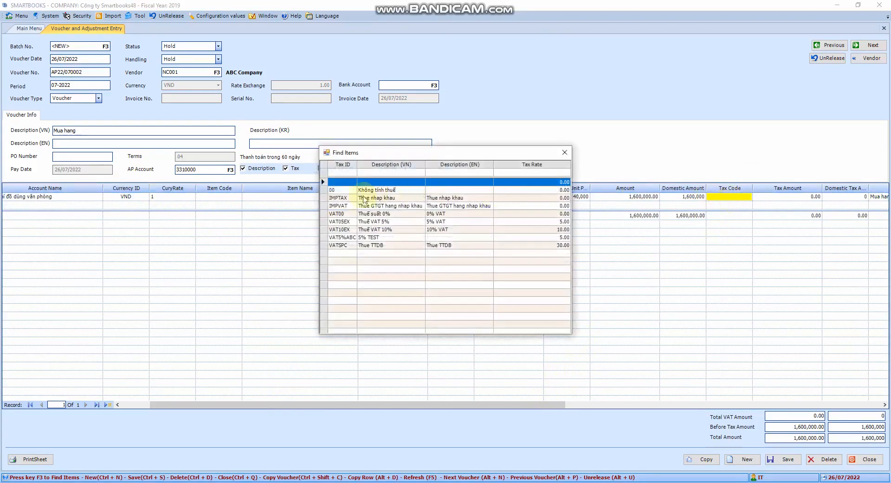
double_click(343, 230)
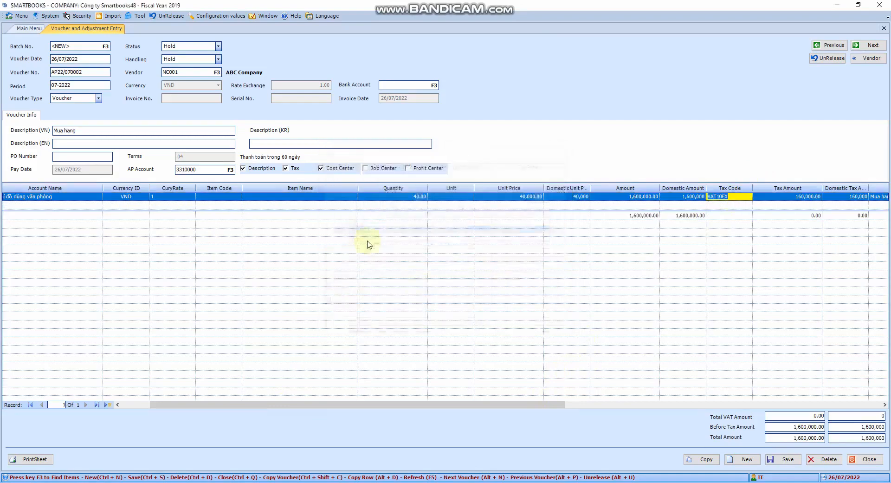
Step: Enter invoice number 000001 and invoice date 19/11/2021 on the detail line, and save the voucher
drag(529, 407, 827, 402)
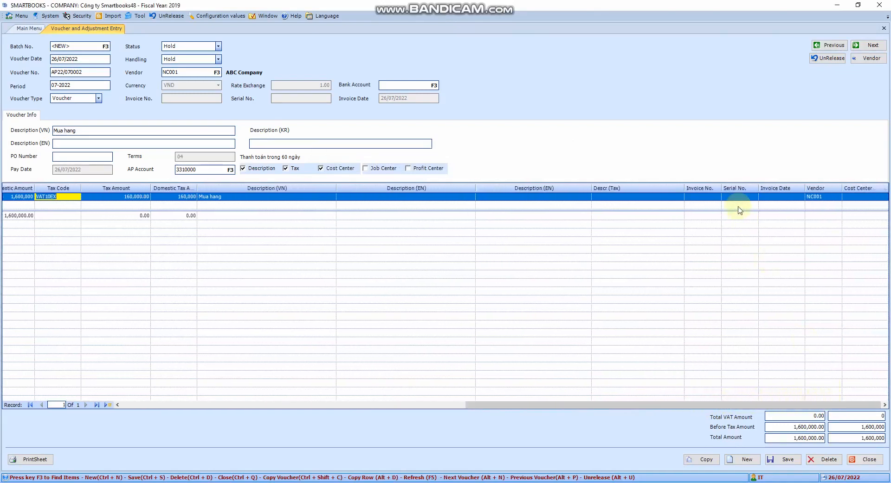
click(704, 196)
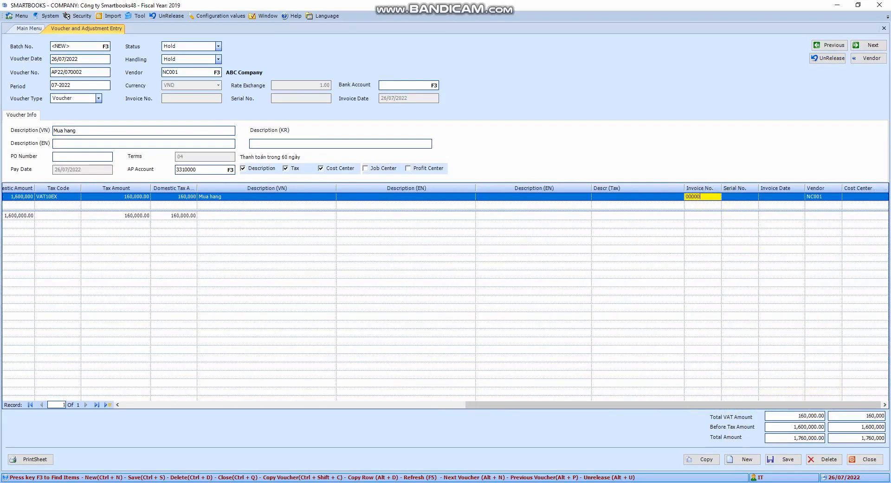
text(000001)
key(Tab)
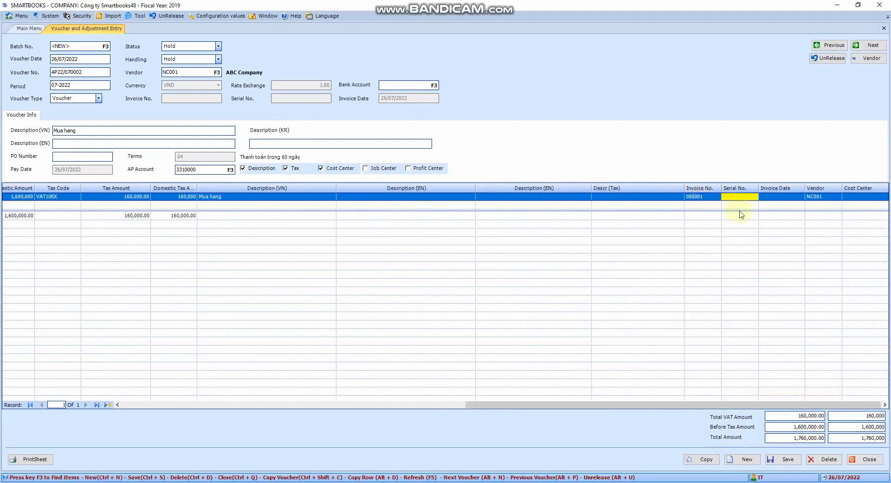
click(789, 199)
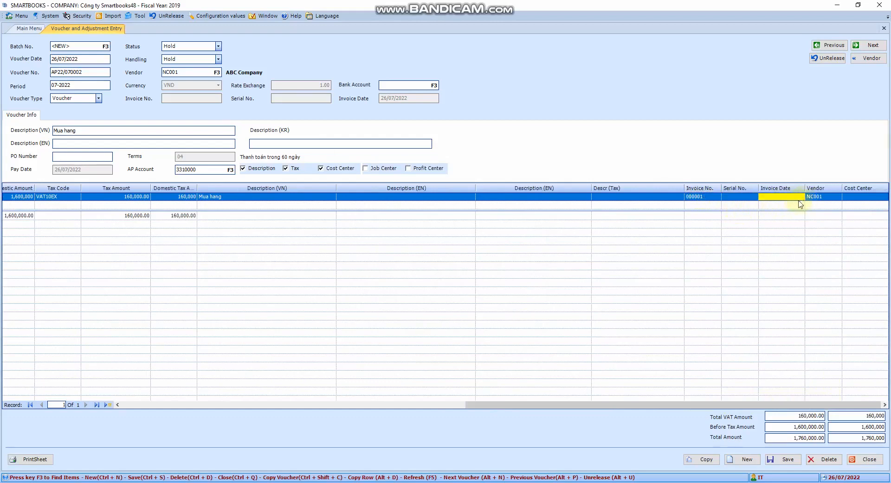
click(789, 199)
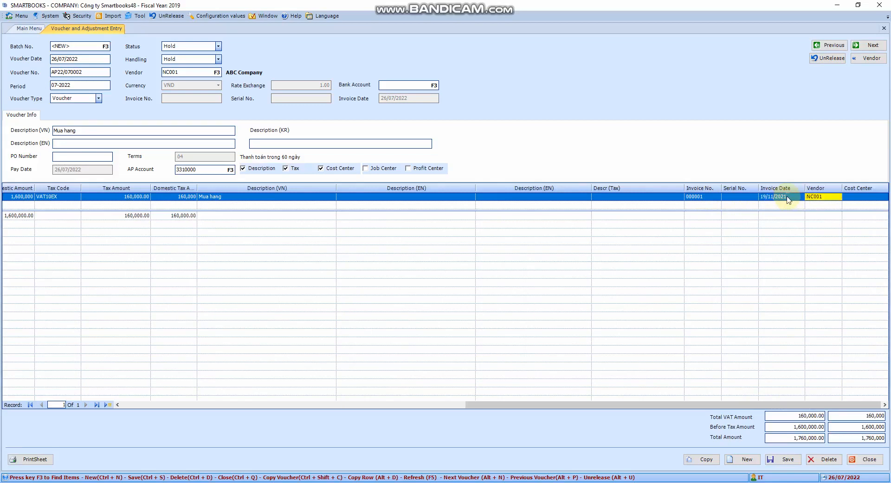
click(779, 462)
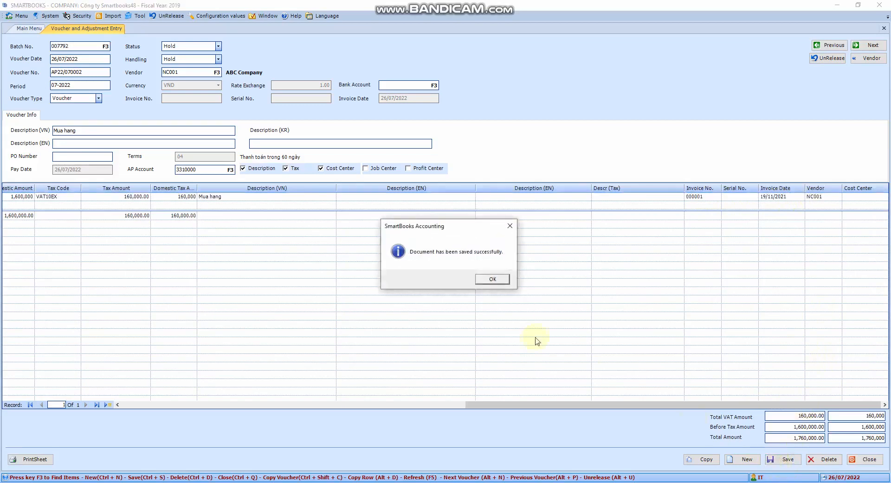
click(493, 280)
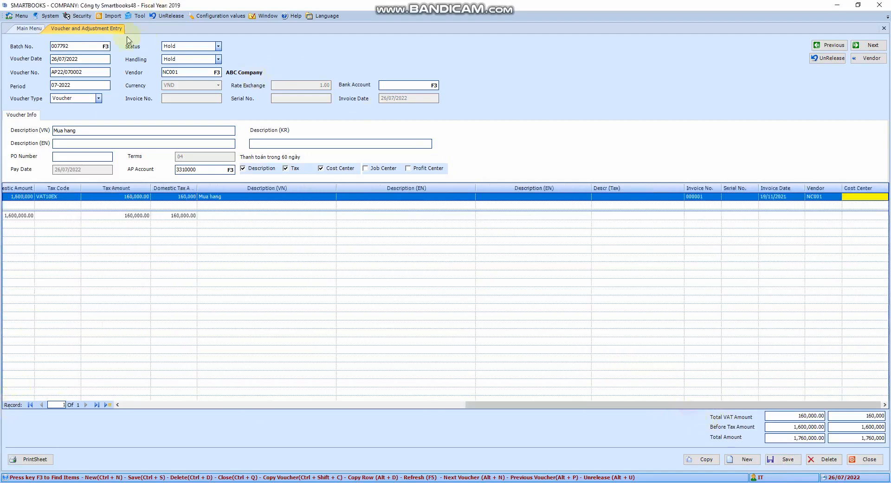
Step: Set the voucher's handling to Release and save the voucher
click(218, 59)
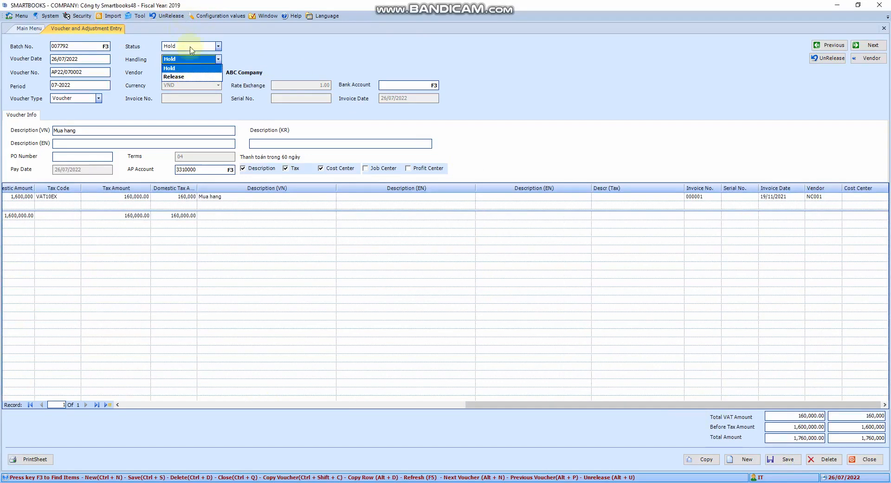
click(175, 77)
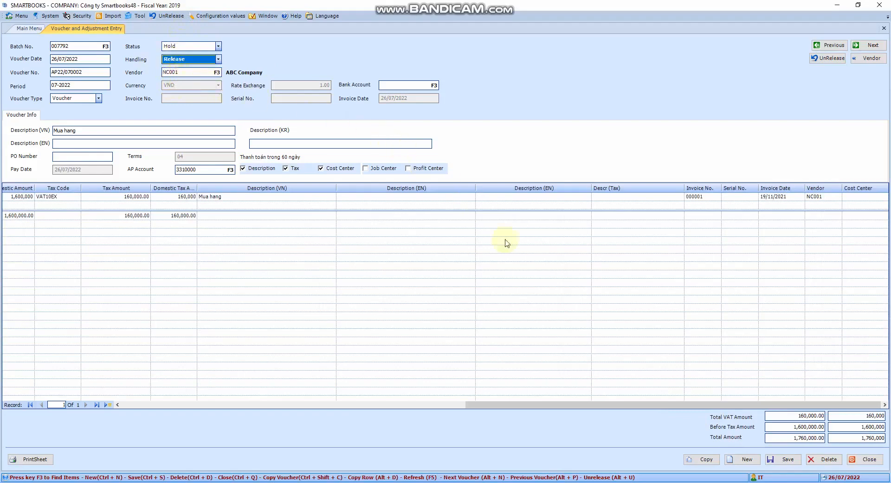
click(784, 459)
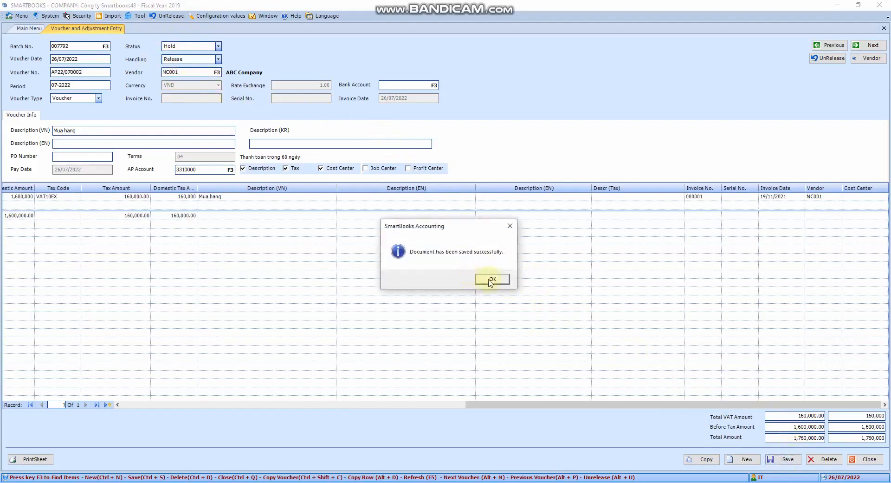
click(490, 280)
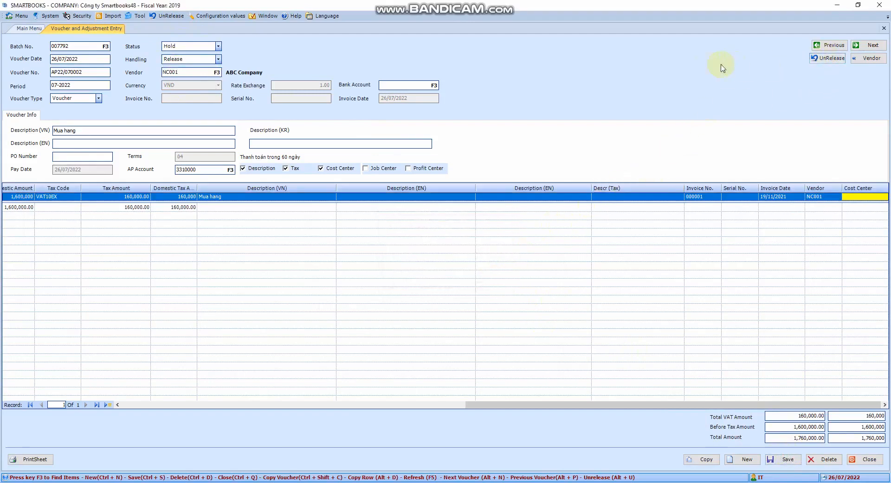
Step: Try to edit the released voucher's Vietnamese description, and unrelease the voucher
click(121, 132)
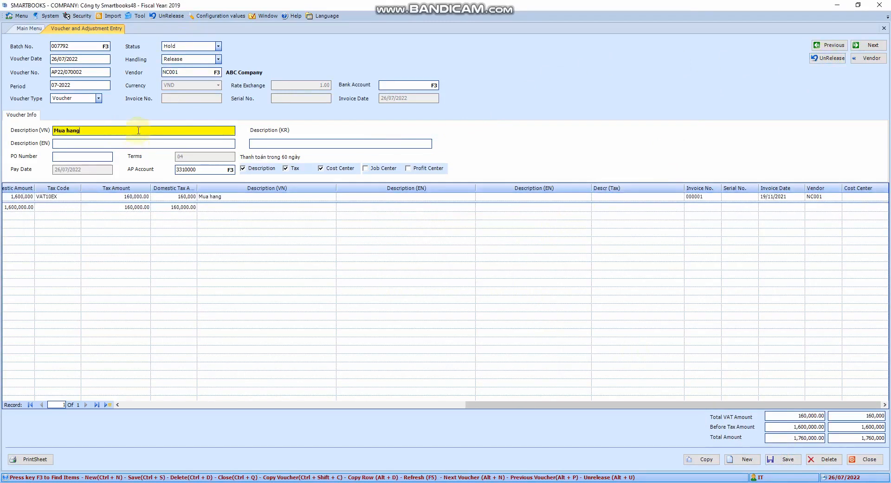
click(139, 130)
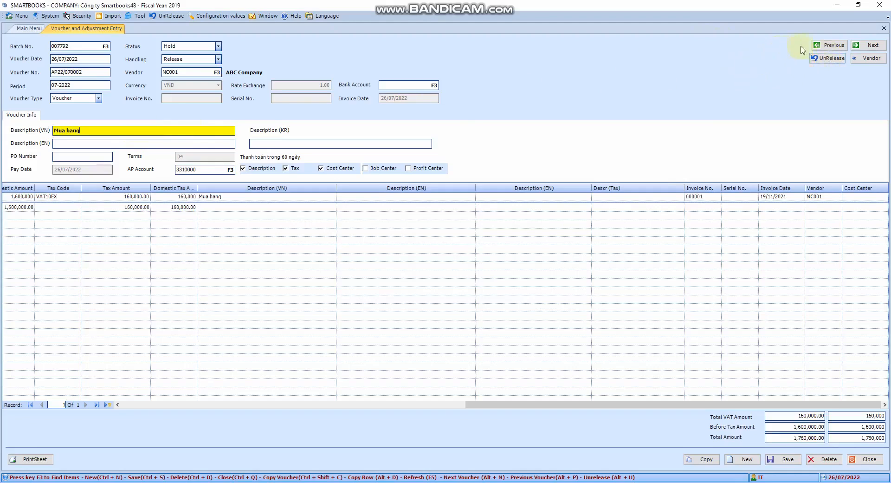
click(826, 60)
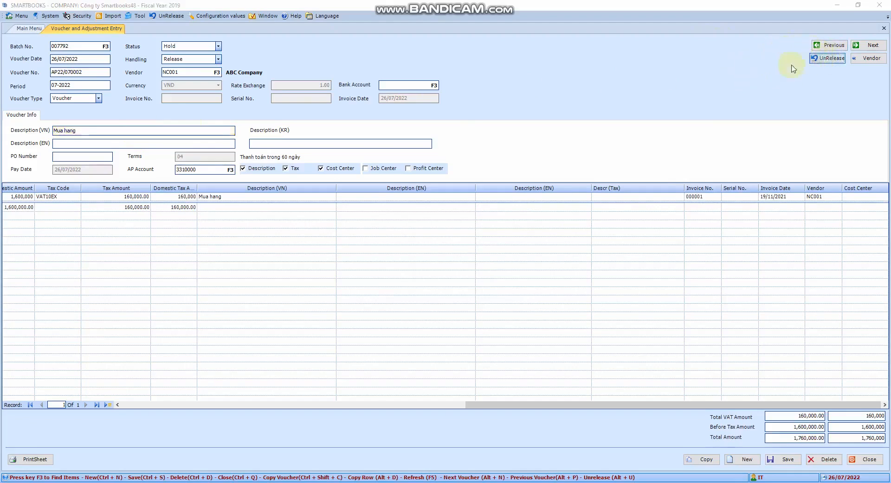
click(467, 280)
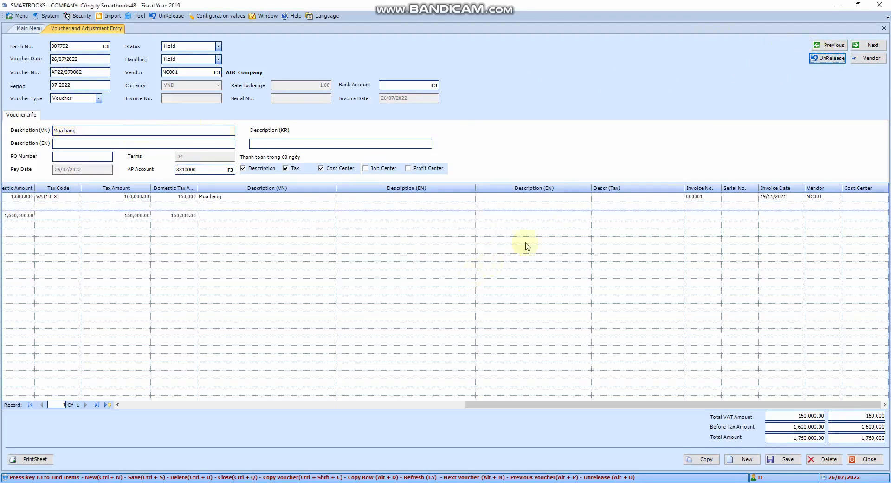
Step: Change the voucher's Vietnamese description to "Mua hang cong ty abc" and save the voucher
click(102, 129)
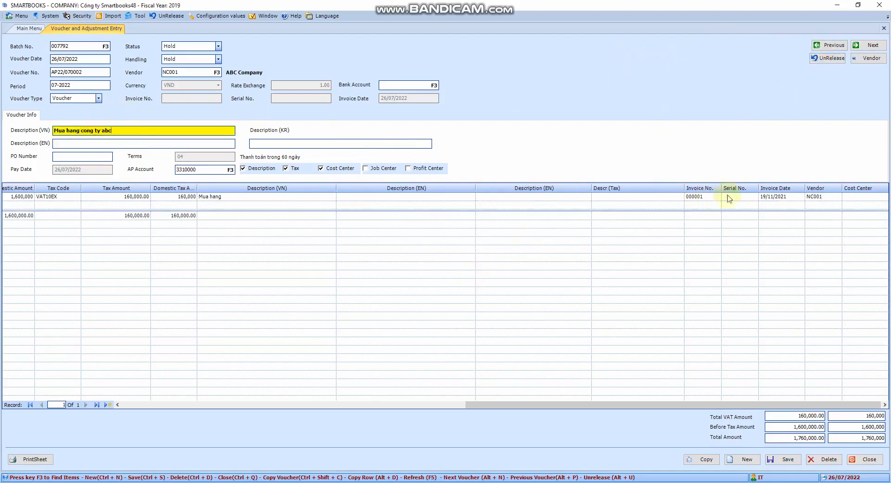
click(789, 461)
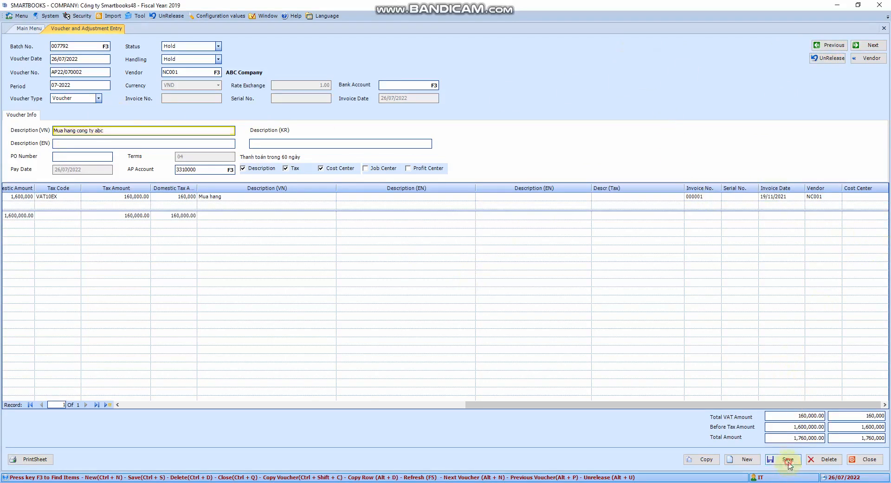
click(492, 279)
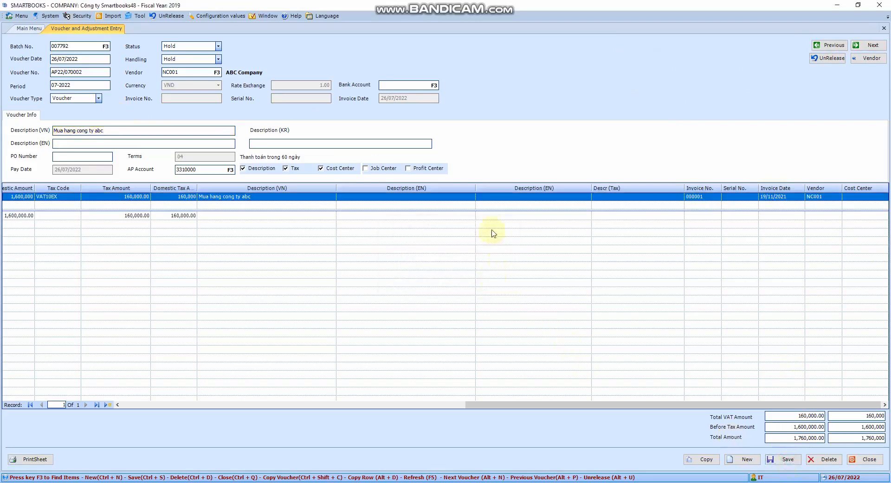
Step: Open vendor maintenance from the voucher, look through the vendor name, attention, address, phone and fax fields, and close it
click(861, 62)
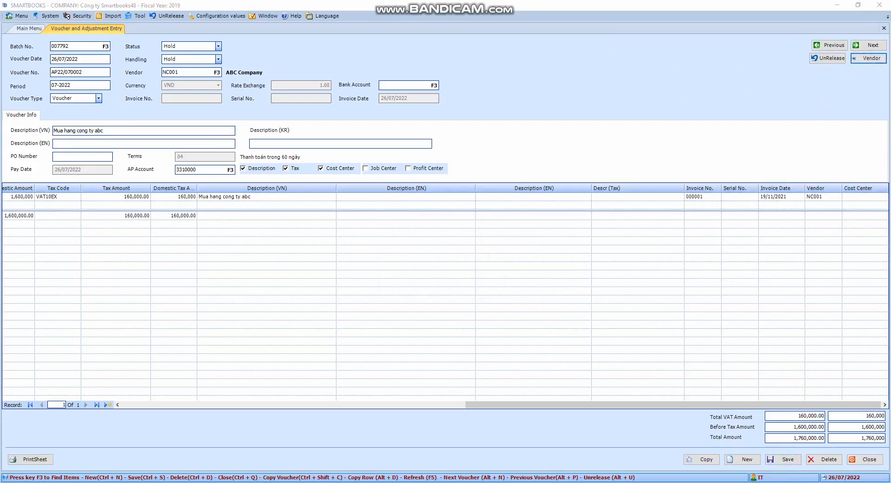
drag(673, 131, 458, 126)
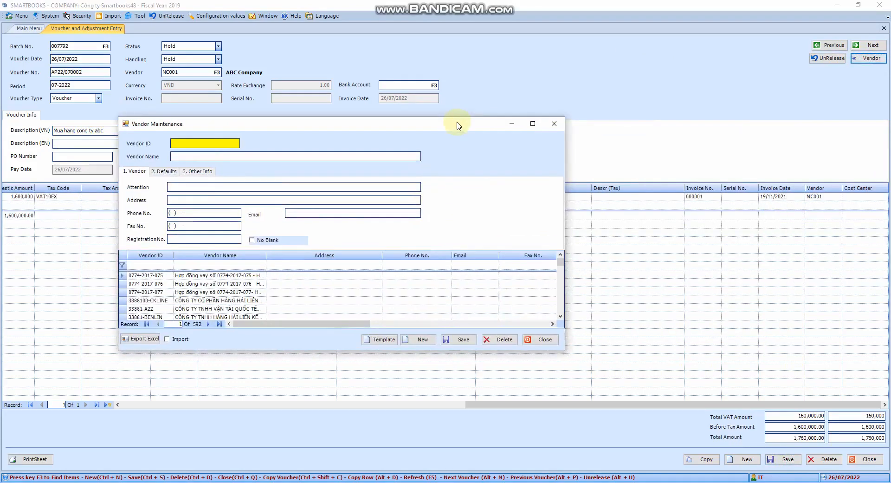
click(210, 157)
click(200, 187)
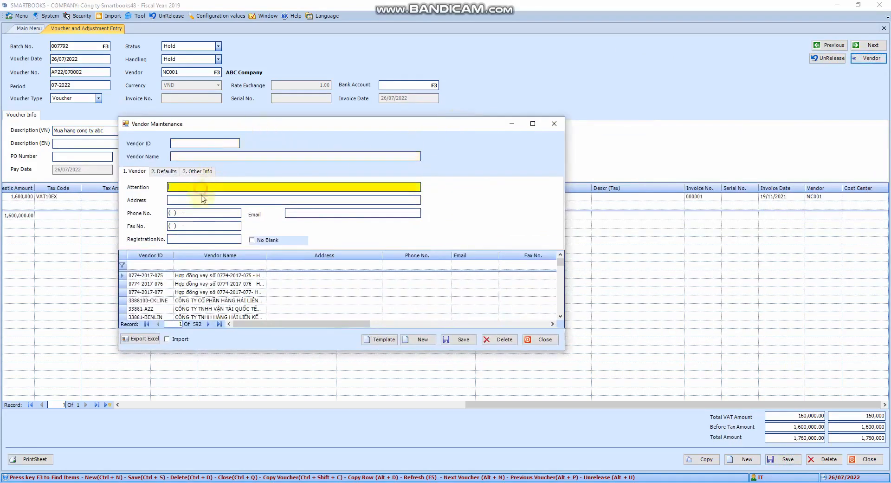
click(202, 200)
click(203, 213)
click(203, 226)
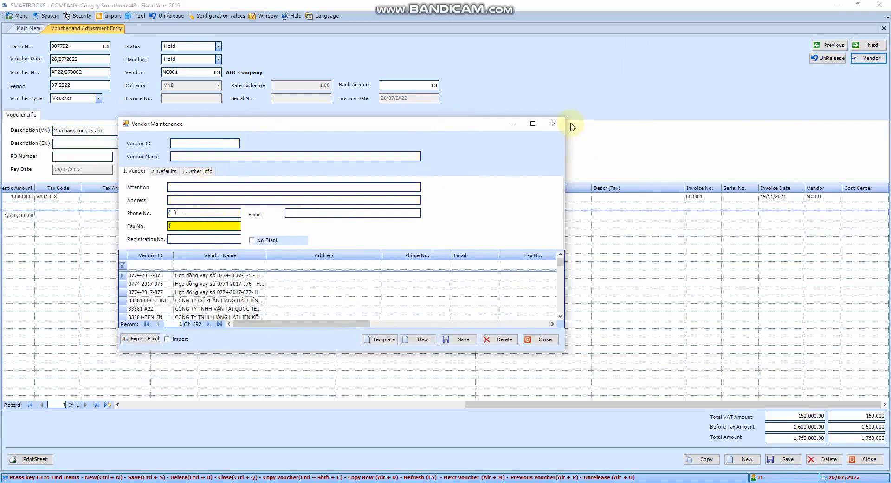
click(555, 124)
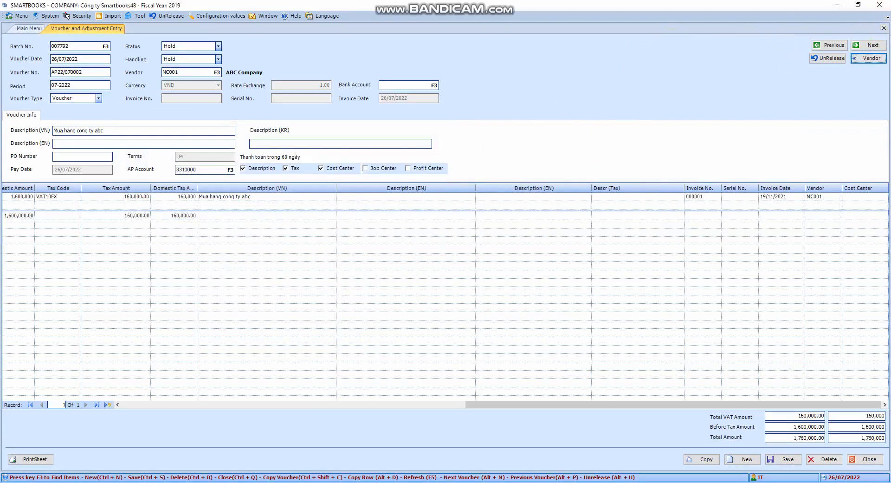
drag(728, 393, 889, 449)
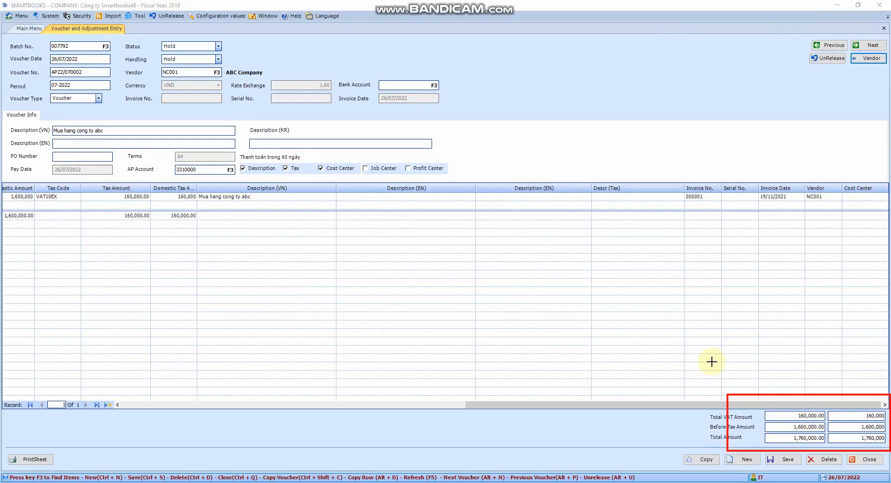
drag(712, 362, 890, 465)
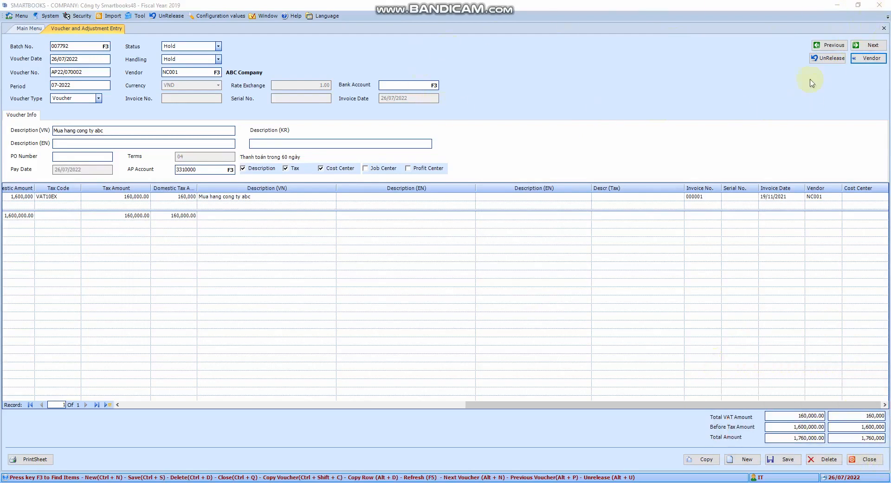
Step: Close the voucher entry, open Release Batches, try filtering the batches by month, and list all batches again
click(883, 29)
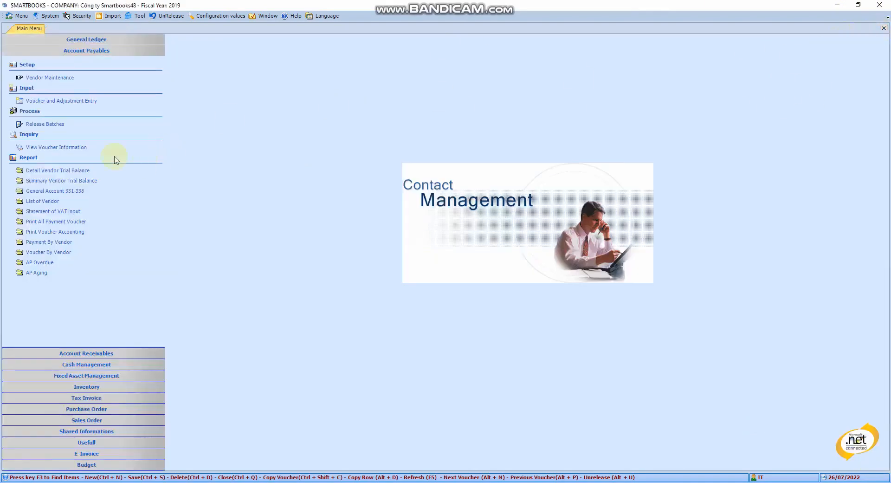
click(34, 125)
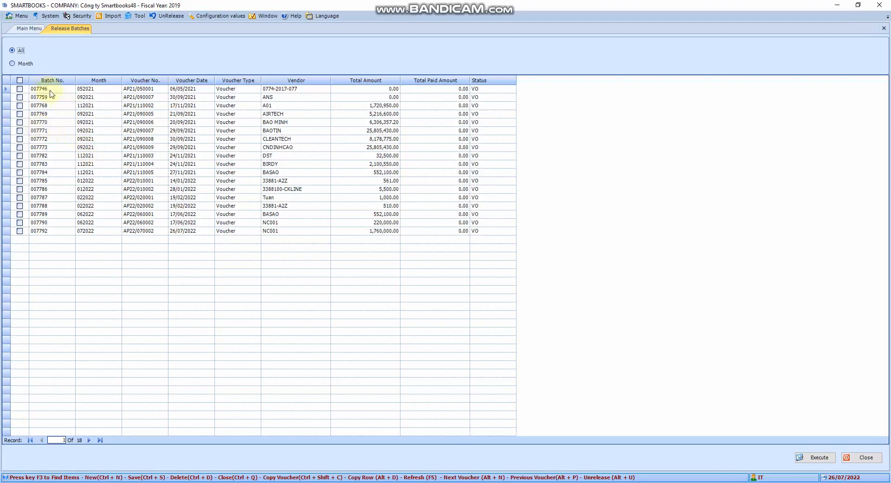
click(12, 63)
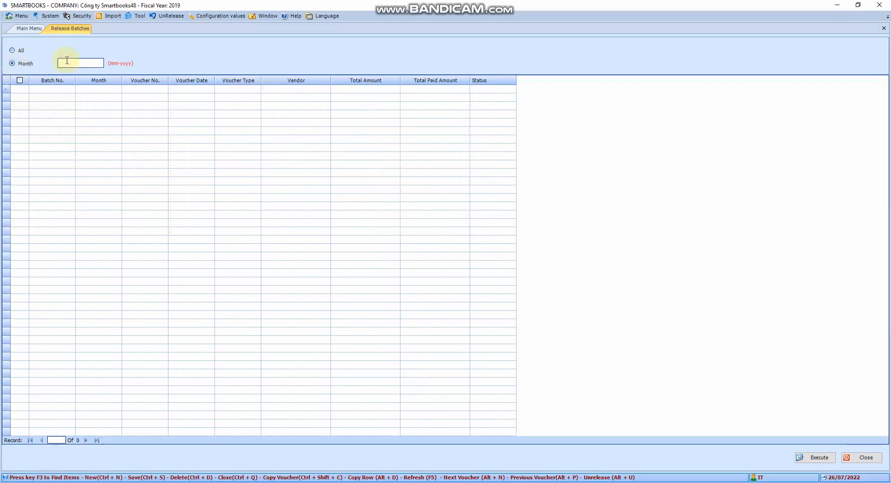
text(01-2021)
click(16, 52)
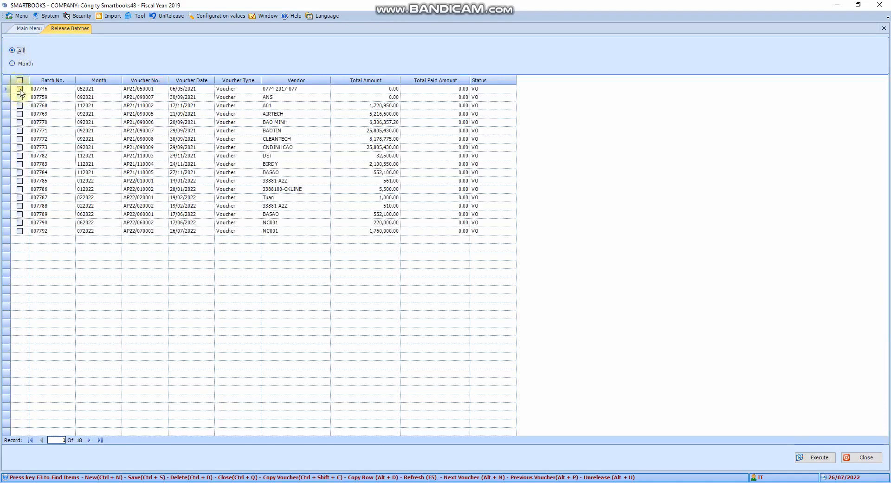
Step: Release batch 007746 and close Release Batches
click(20, 90)
click(806, 458)
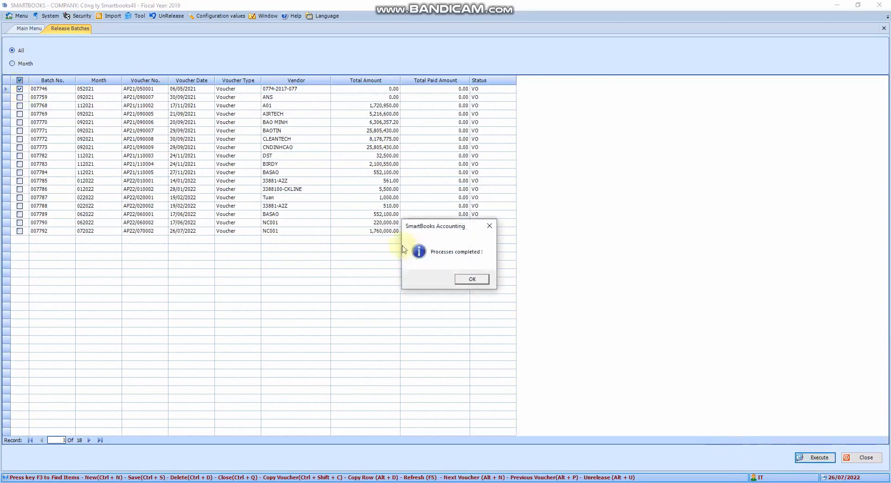
click(476, 281)
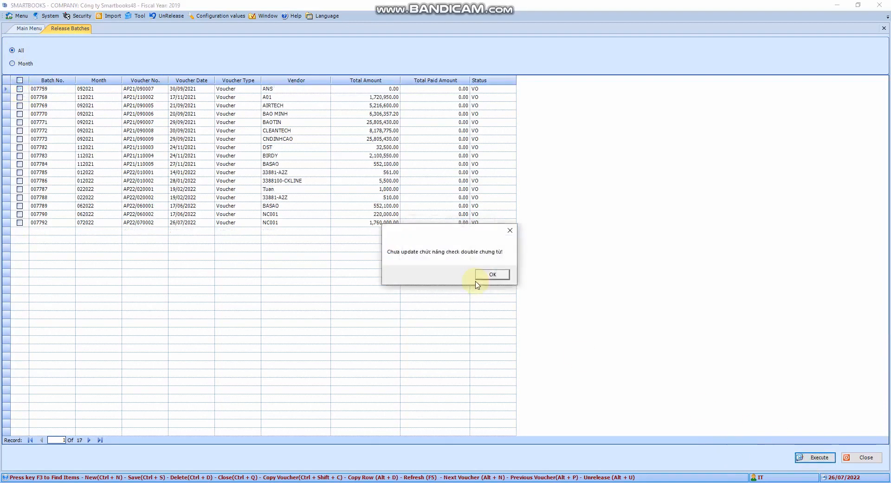
click(490, 275)
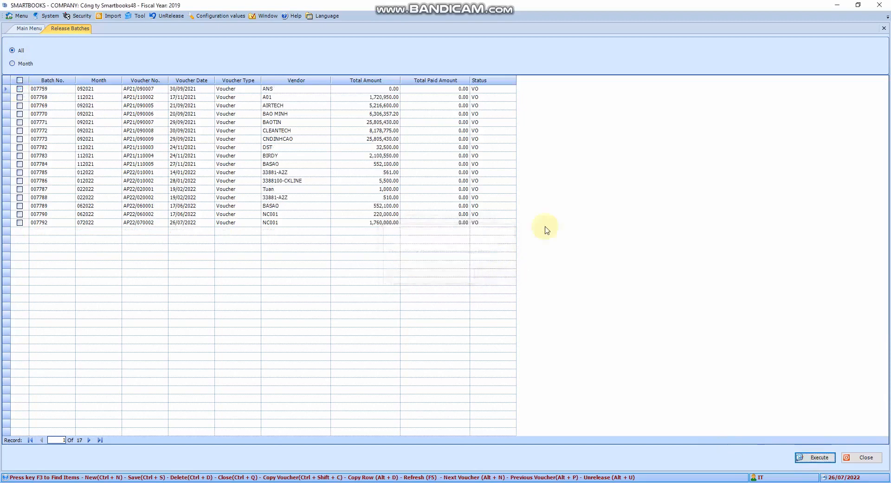
click(883, 29)
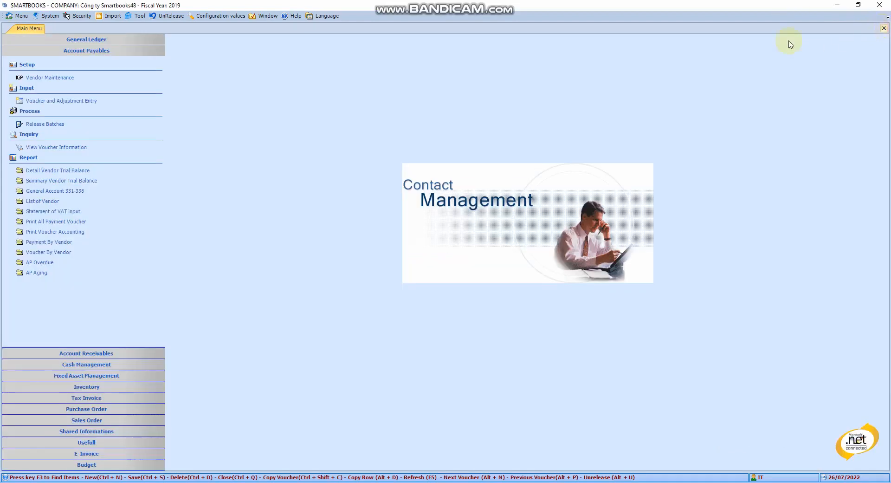
Step: View the voucher information in summary form for 01/01/2020 to 31/12/2020
click(53, 147)
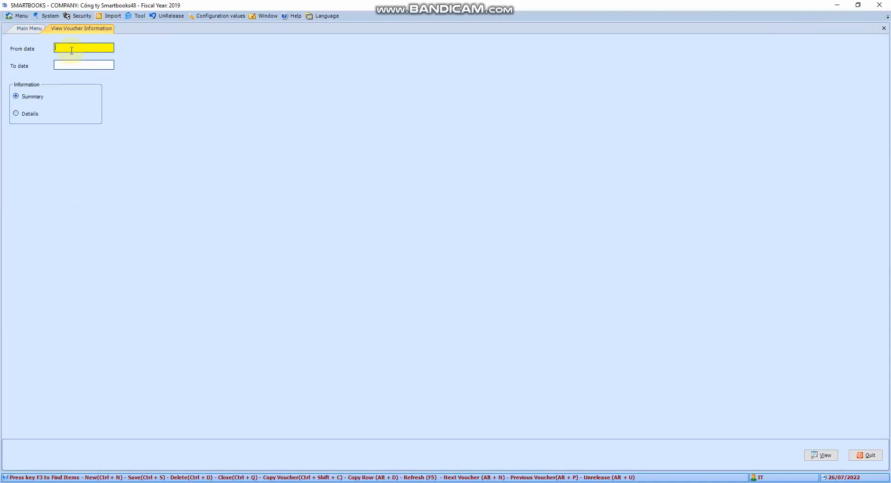
text(0)
text(1/01/20)
key(Return)
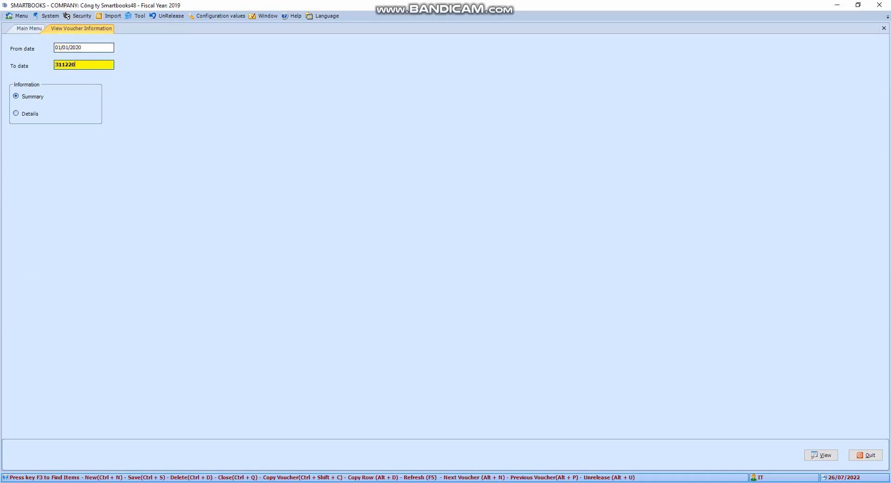
key(Return)
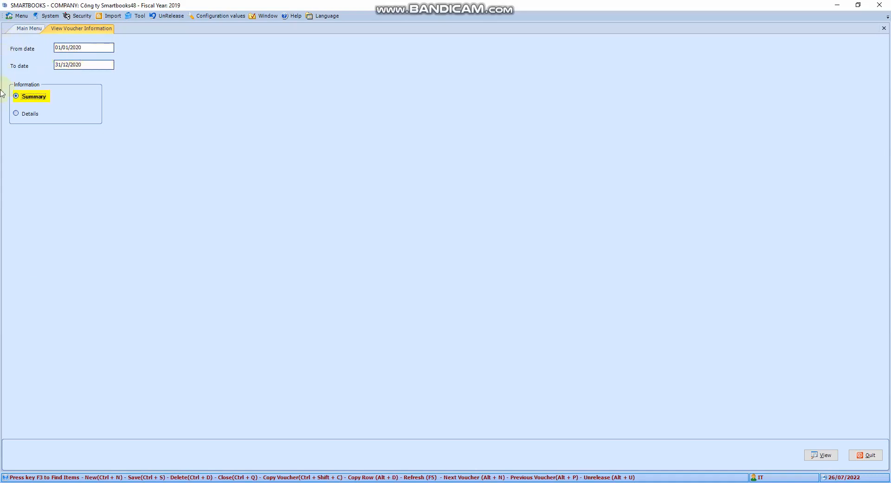
click(26, 119)
click(34, 98)
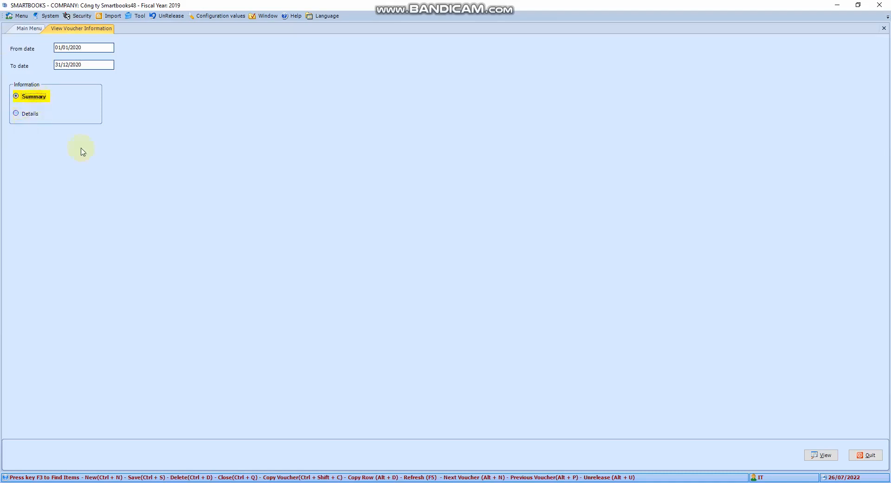
click(822, 455)
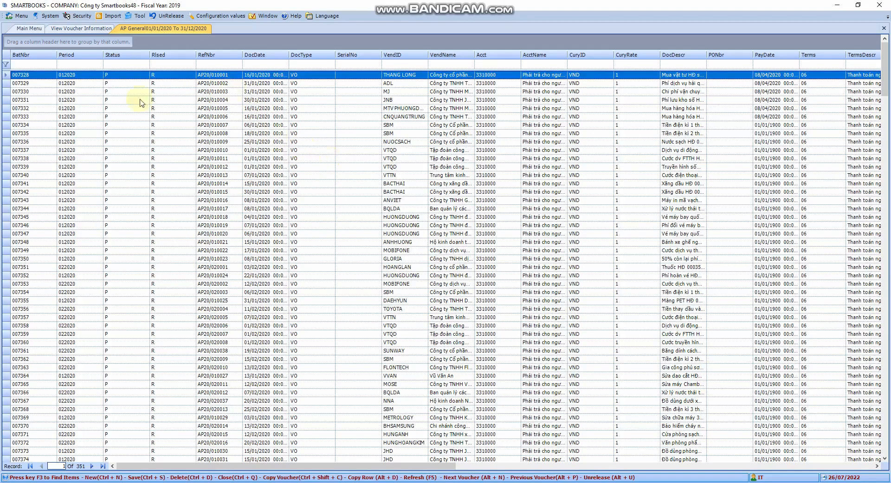
Step: Look through the period 012020 vouchers in the AP summary list
click(67, 86)
click(67, 91)
click(68, 108)
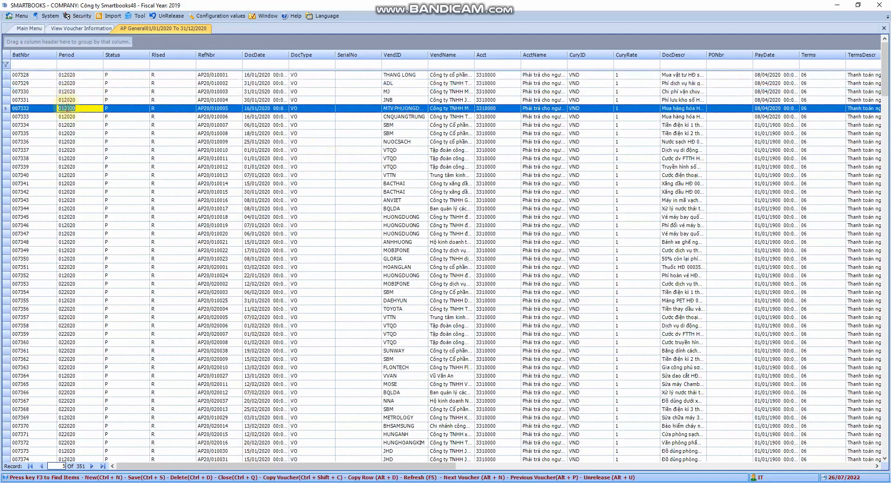
click(71, 117)
click(73, 100)
click(71, 116)
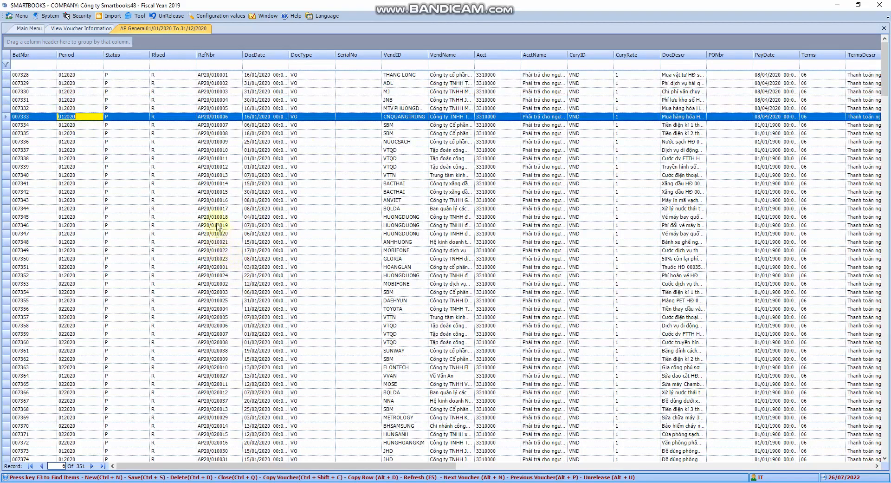
click(76, 133)
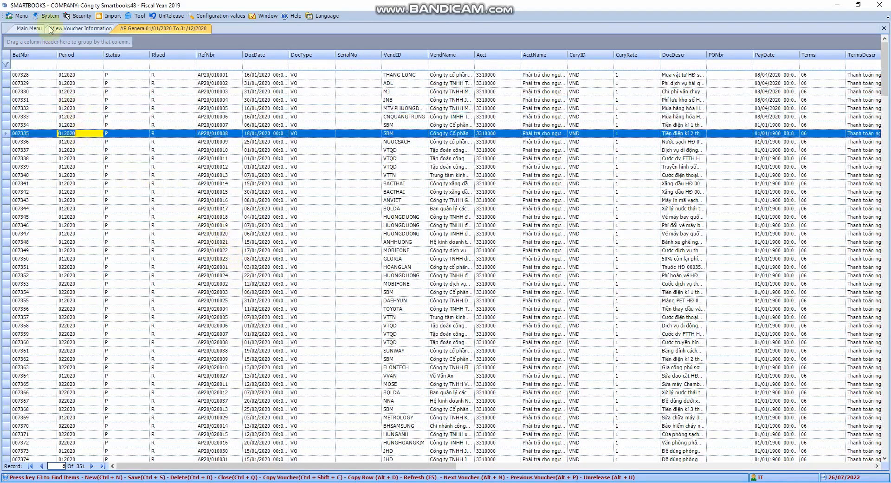
Step: View the voucher information for the same dates in Details form and examine the first transaction lines
click(67, 29)
click(18, 113)
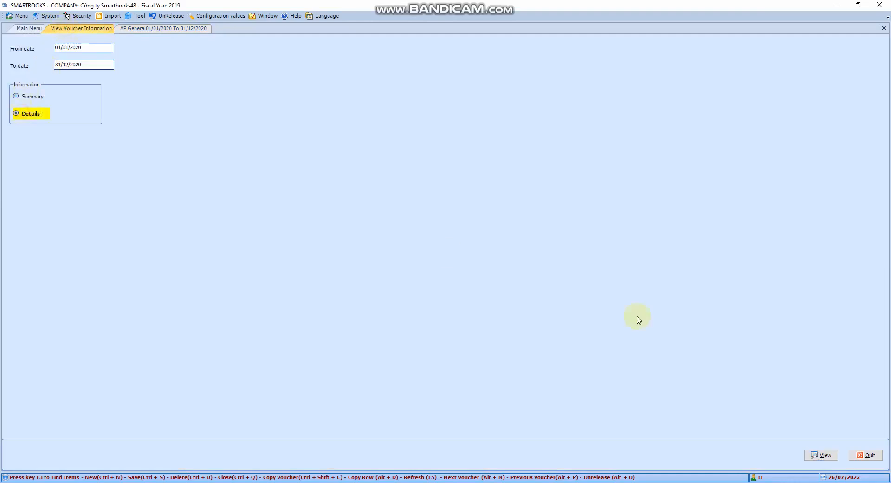
click(820, 456)
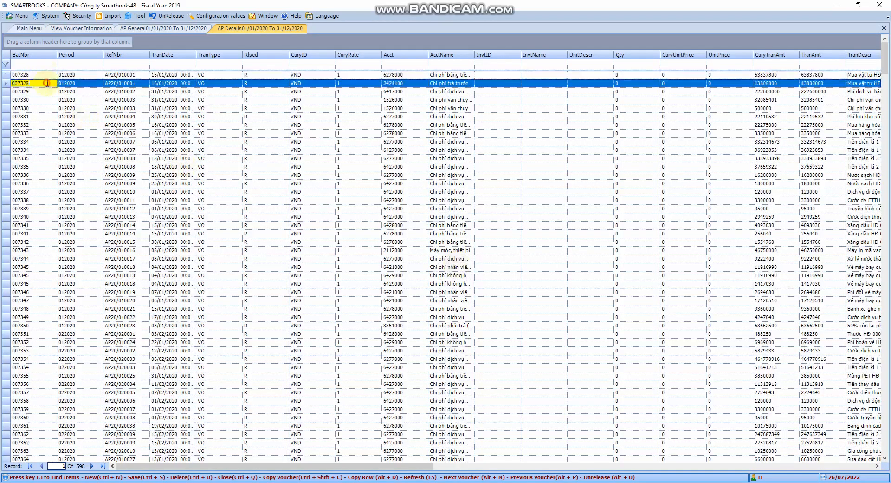
click(49, 75)
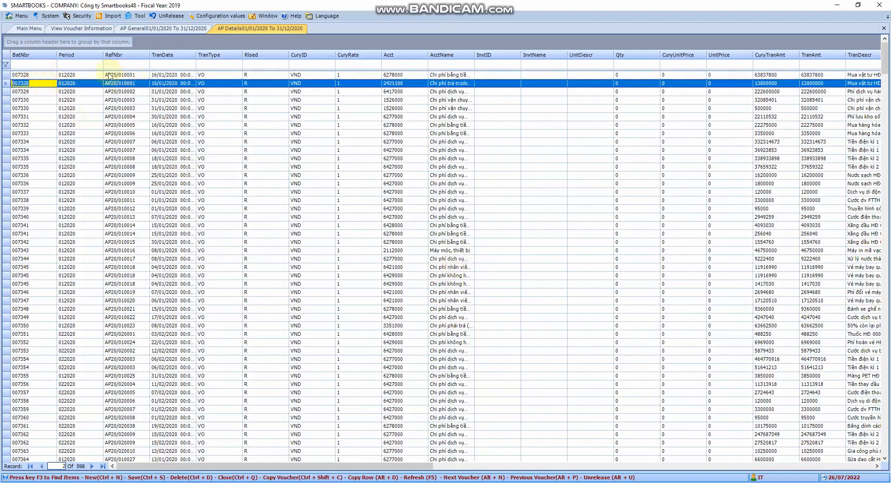
click(86, 74)
click(91, 85)
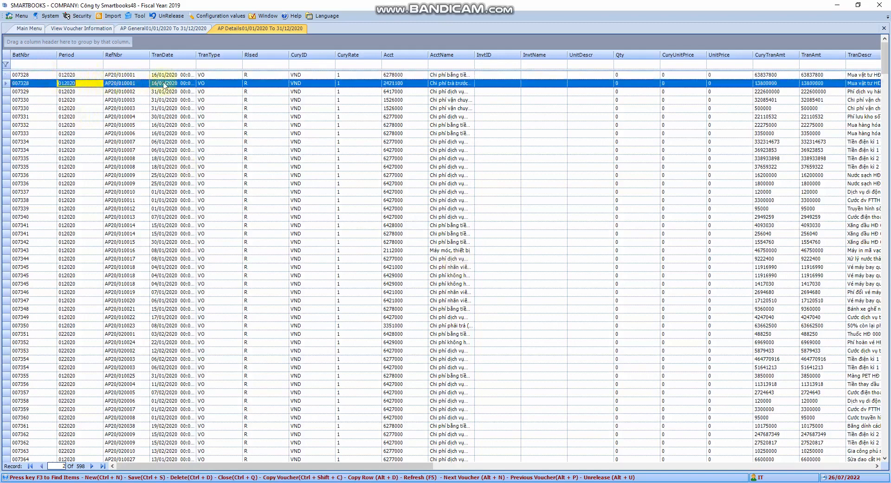
Step: Close the AP details list, the voucher inquiry form and the AP summary list
click(885, 29)
click(884, 28)
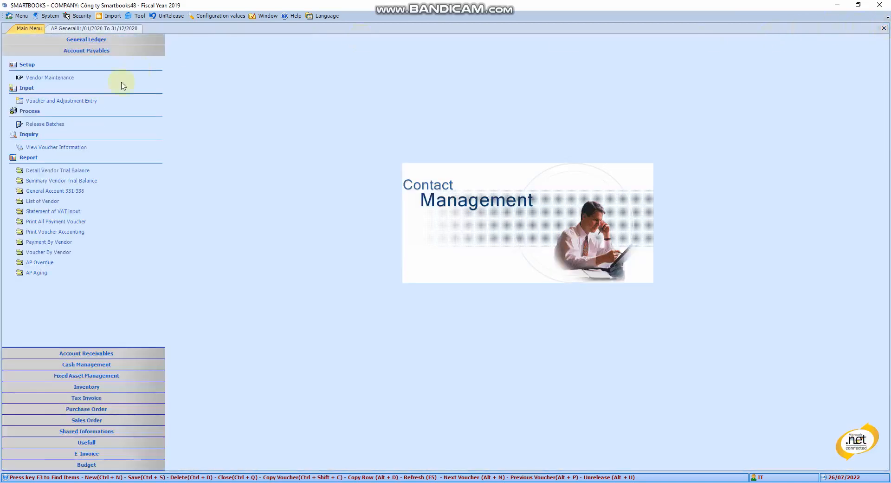
click(84, 28)
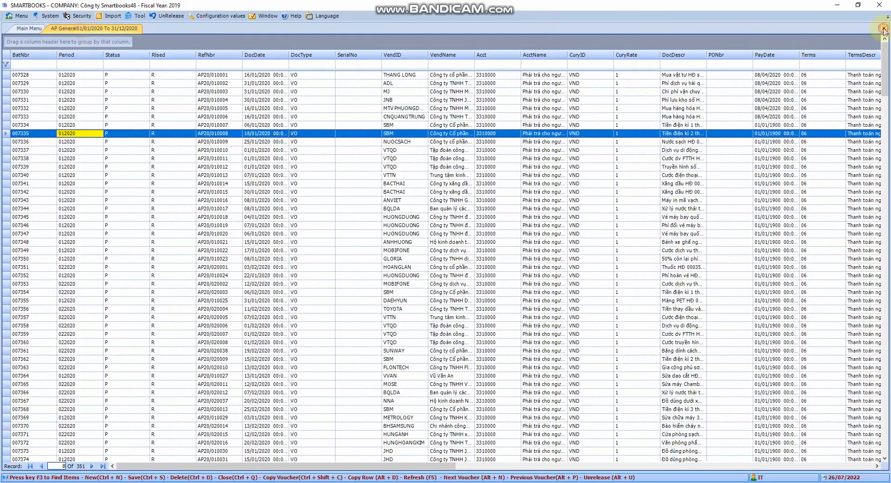
click(884, 28)
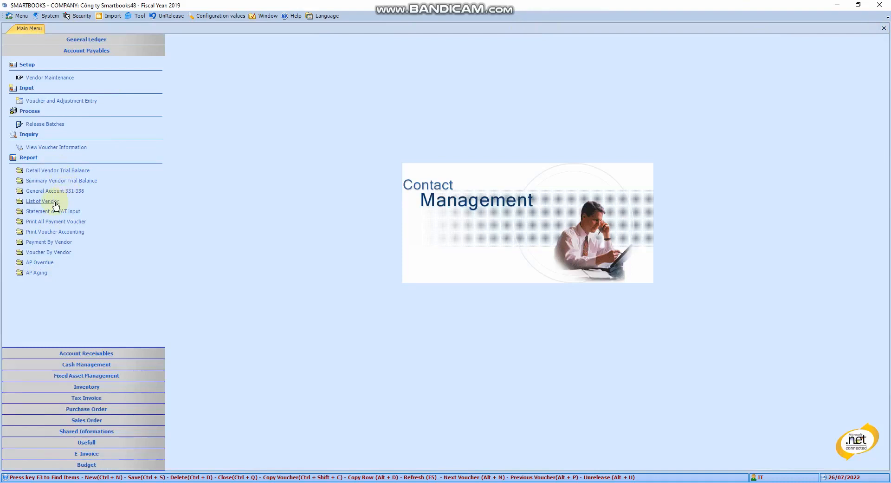
Step: Open the Detail Vendor Trial Balance report and set its date range to 01/01/2020 through 31/12/2020
click(58, 172)
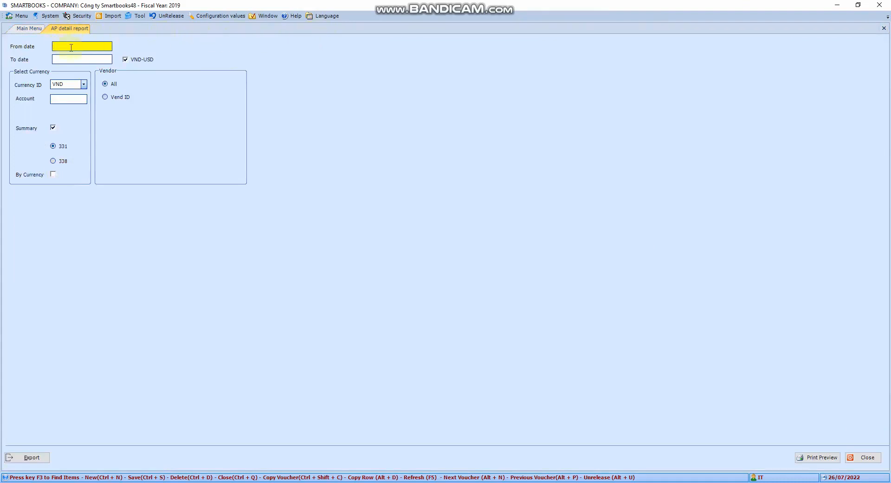
text(01/)
text(01/20)
key(Tab)
text(3)
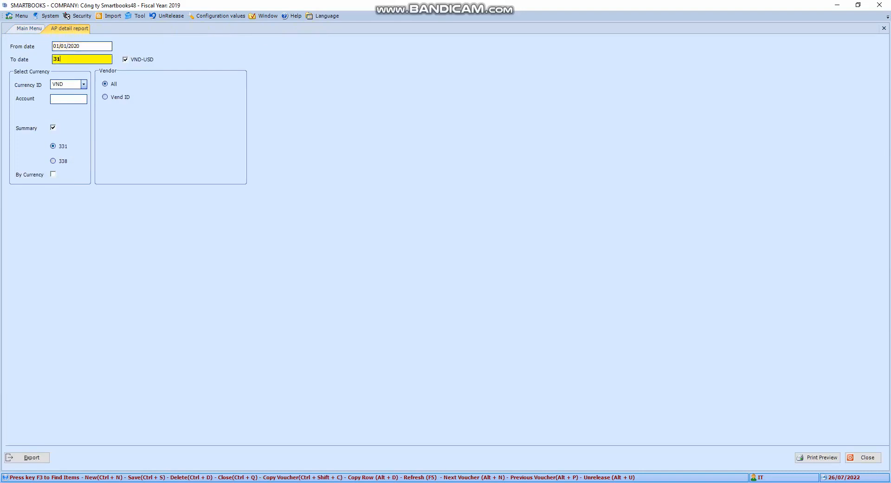
text(1/12/20)
key(Tab)
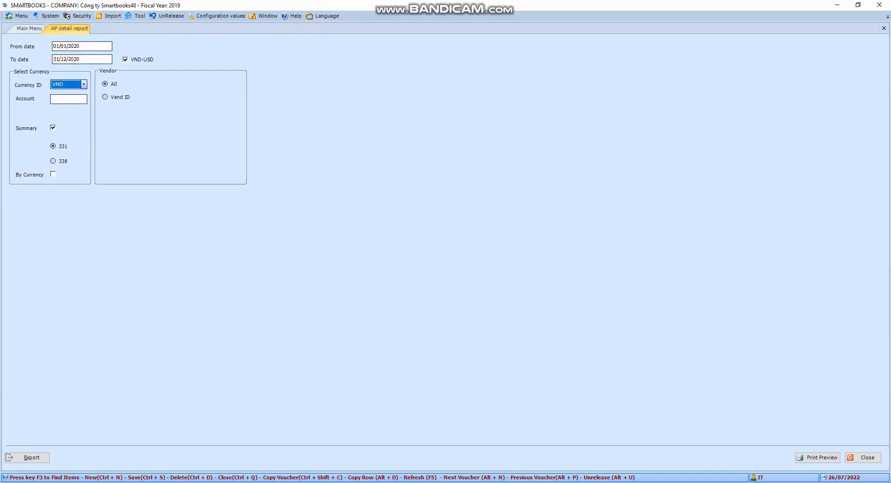
Step: Look up the payables accounts and set the report's account to 3310000
click(65, 100)
key(F3)
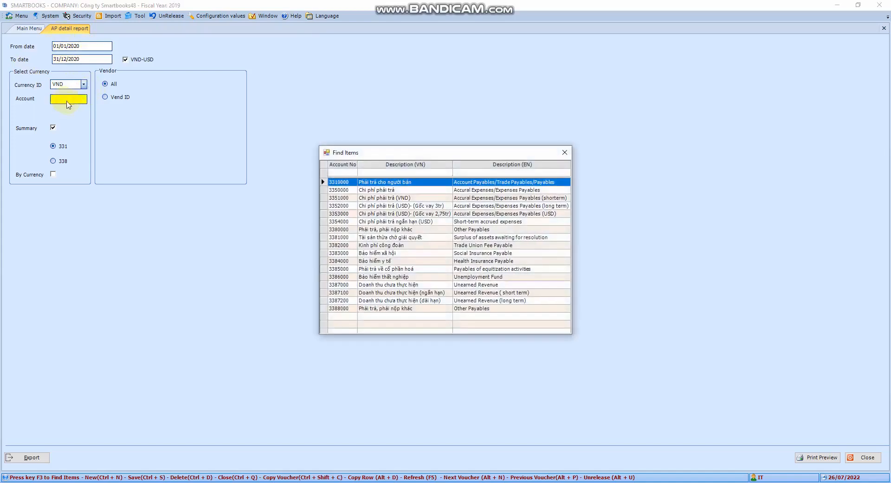
click(344, 172)
double_click(345, 184)
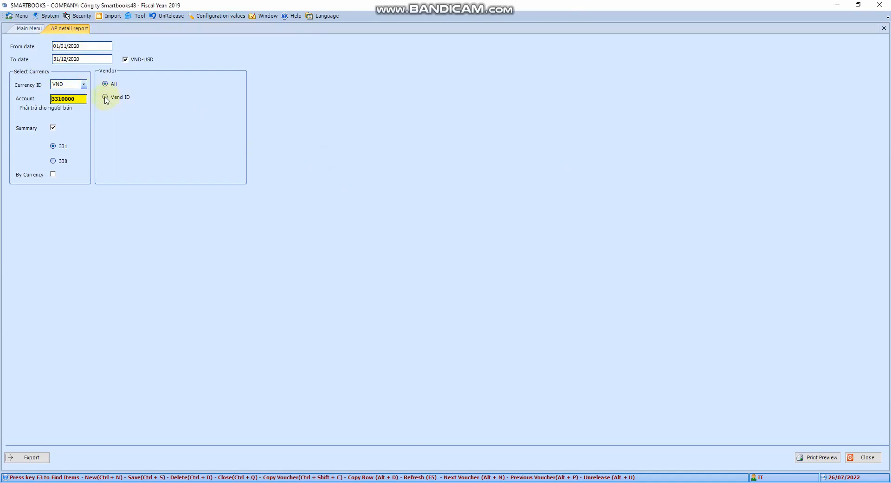
Step: Try restricting the report to a single vendor ID, and switch the vendor selection back to All
click(106, 98)
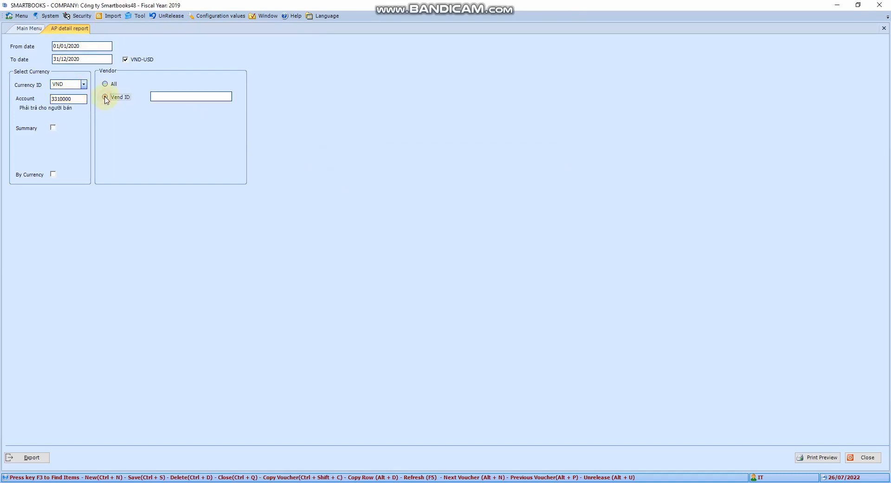
click(208, 96)
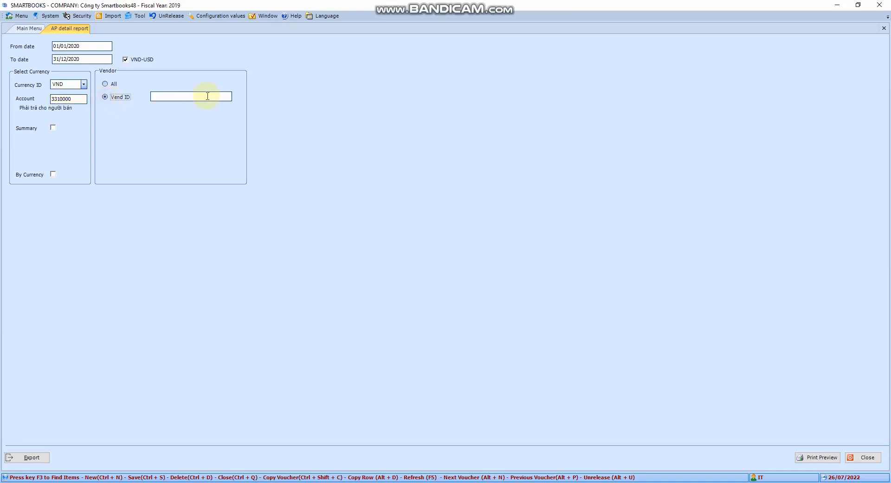
click(105, 85)
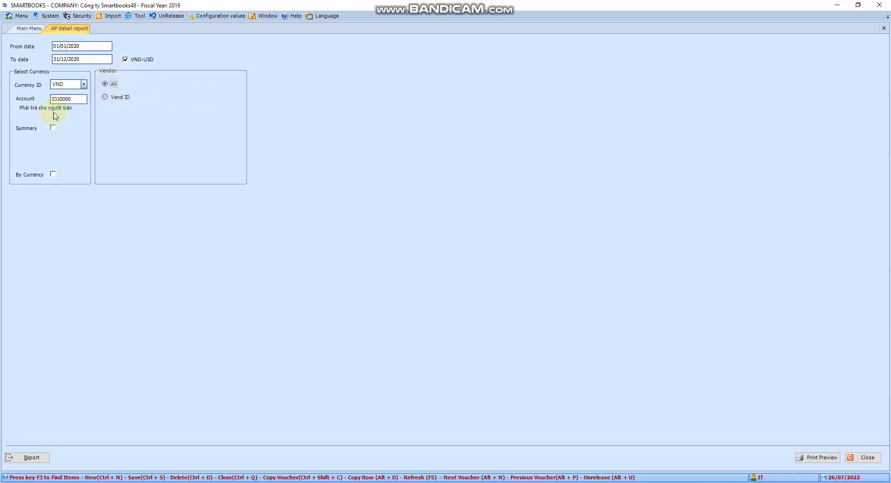